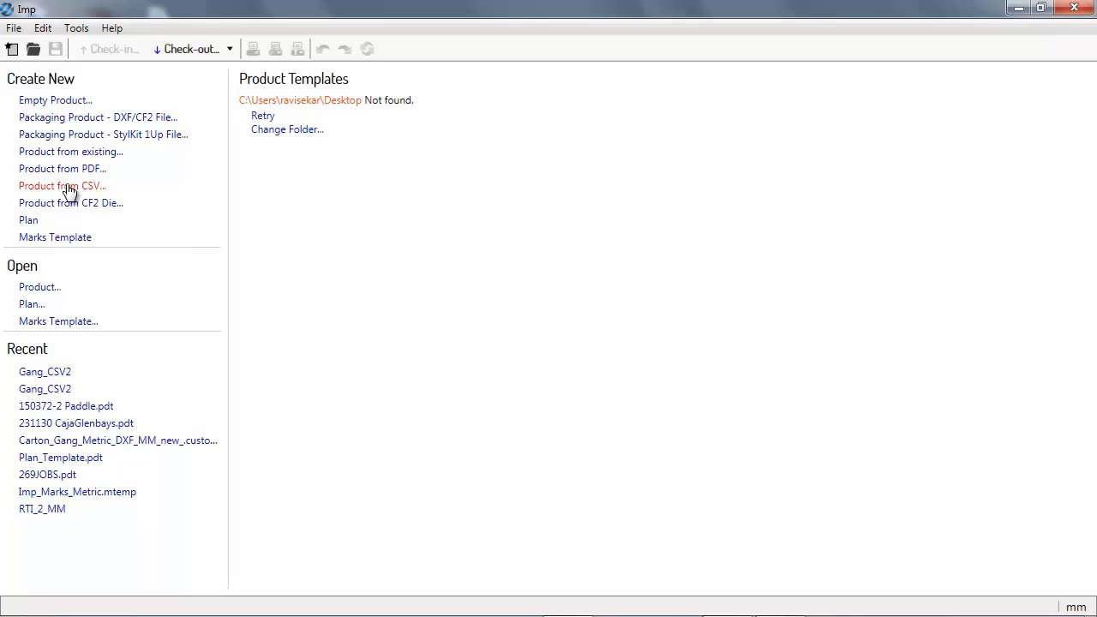
Step: Create a new product from the Gang_CSV2 file using CSV Format 2
{"action": "left_click", "coordinate": [67, 186]}
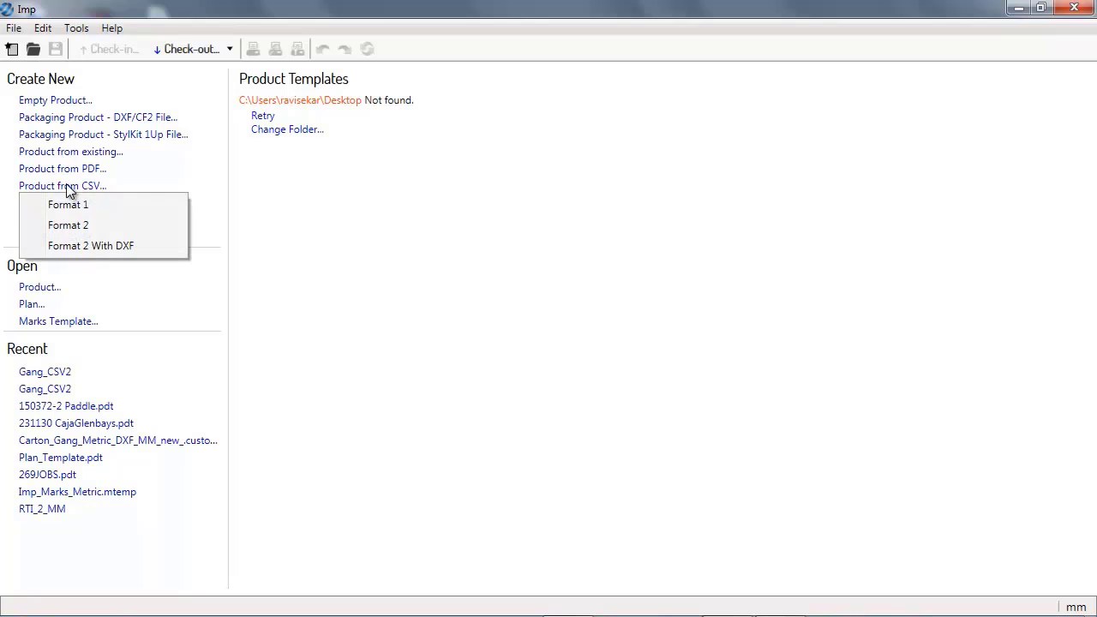
{"action": "left_click", "coordinate": [80, 227]}
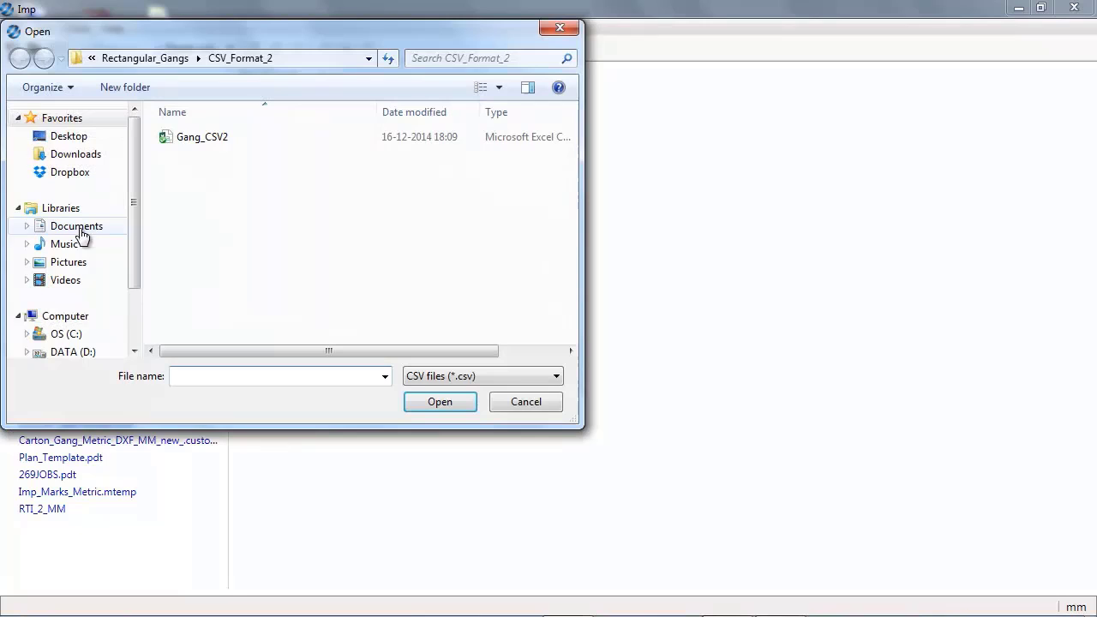
{"action": "double_click", "coordinate": [183, 138]}
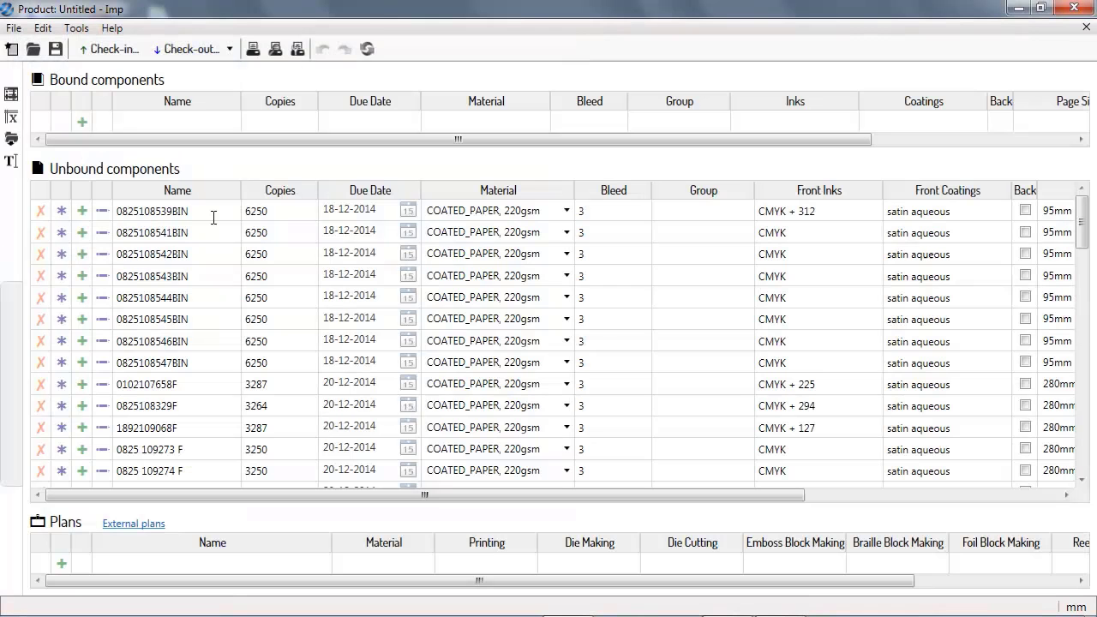
{"action": "left_click", "coordinate": [200, 237]}
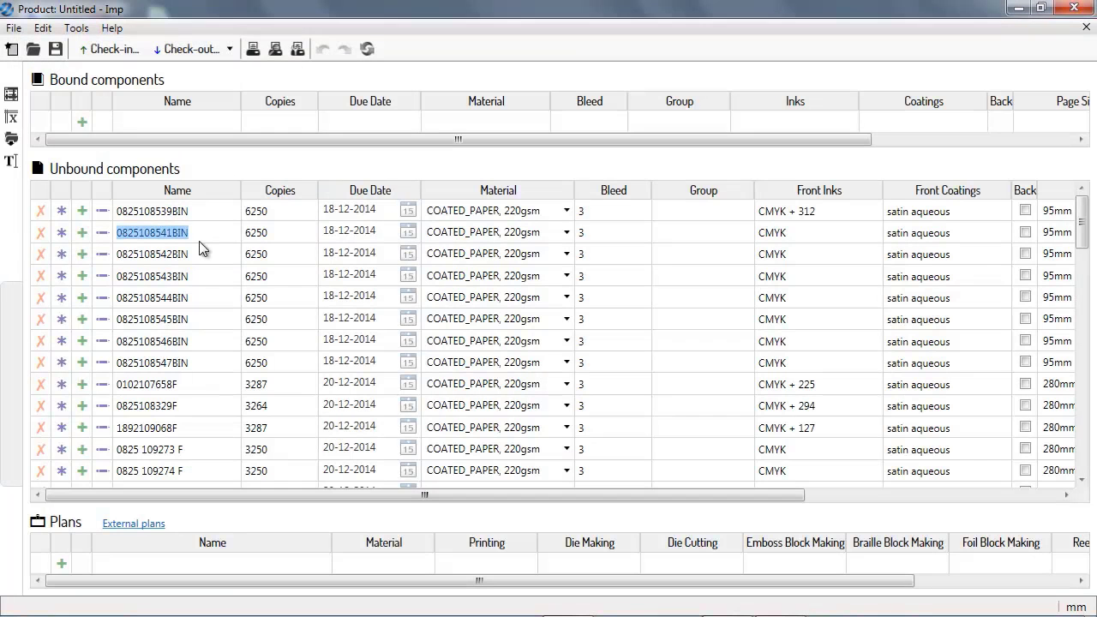
{"action": "left_click", "coordinate": [200, 251]}
{"action": "left_click", "coordinate": [199, 277]}
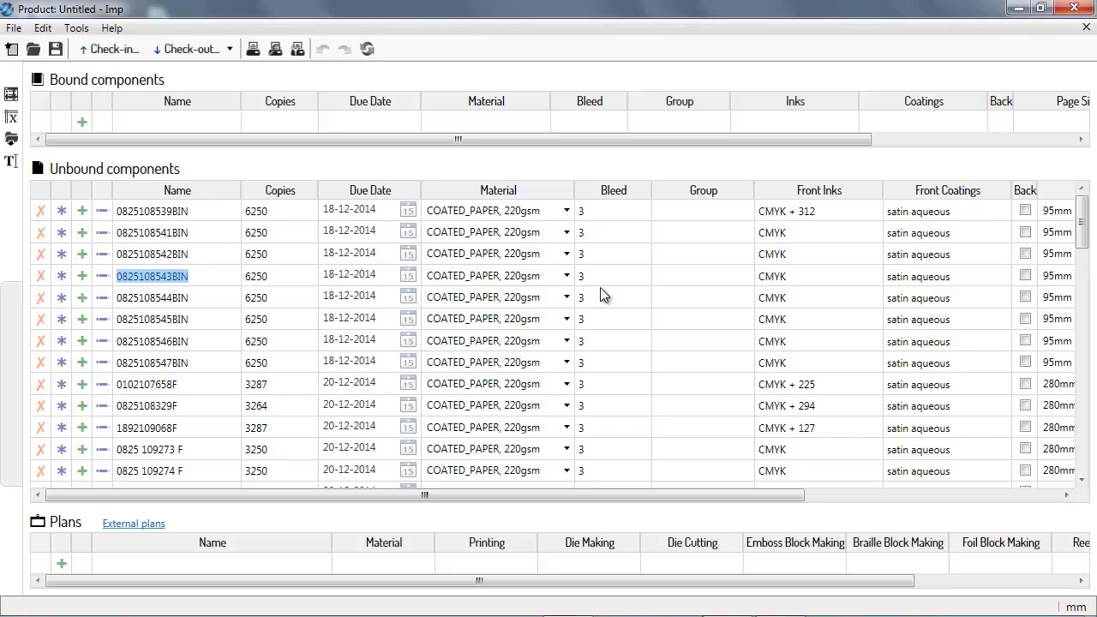
{"action": "left_click", "coordinate": [800, 256]}
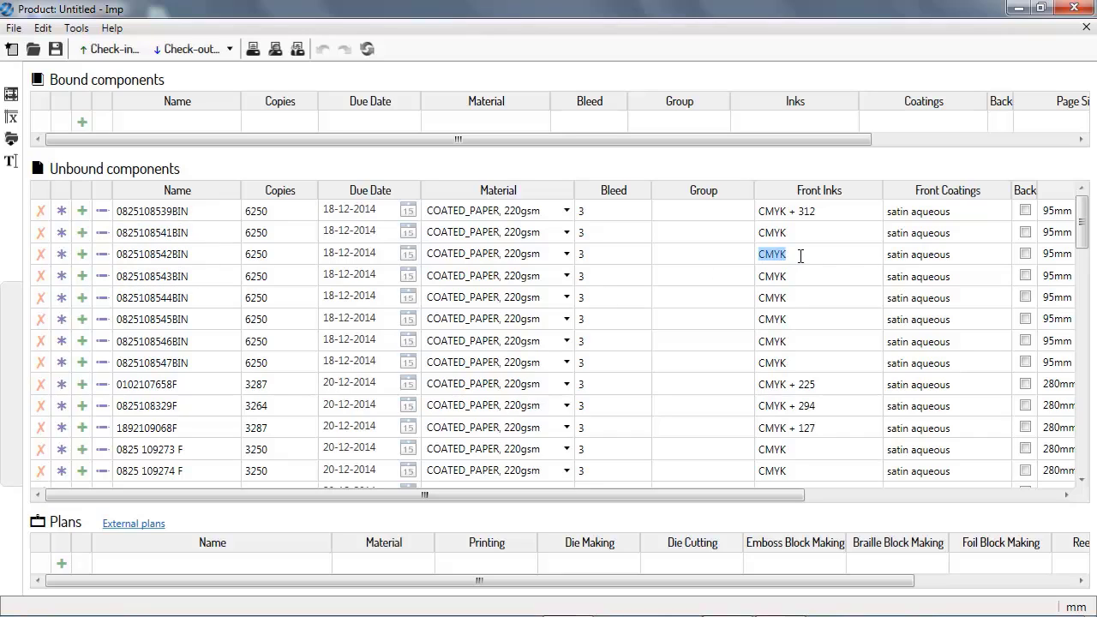
{"action": "left_click", "coordinate": [522, 255]}
{"action": "left_click", "coordinate": [303, 249]}
{"action": "type", "text": "5"}
{"action": "key", "text": "Tab"}
{"action": "left_click", "coordinate": [769, 254]}
Step: Add a new plan to the product, open it and add all components to it
{"action": "left_click", "coordinate": [60, 563]}
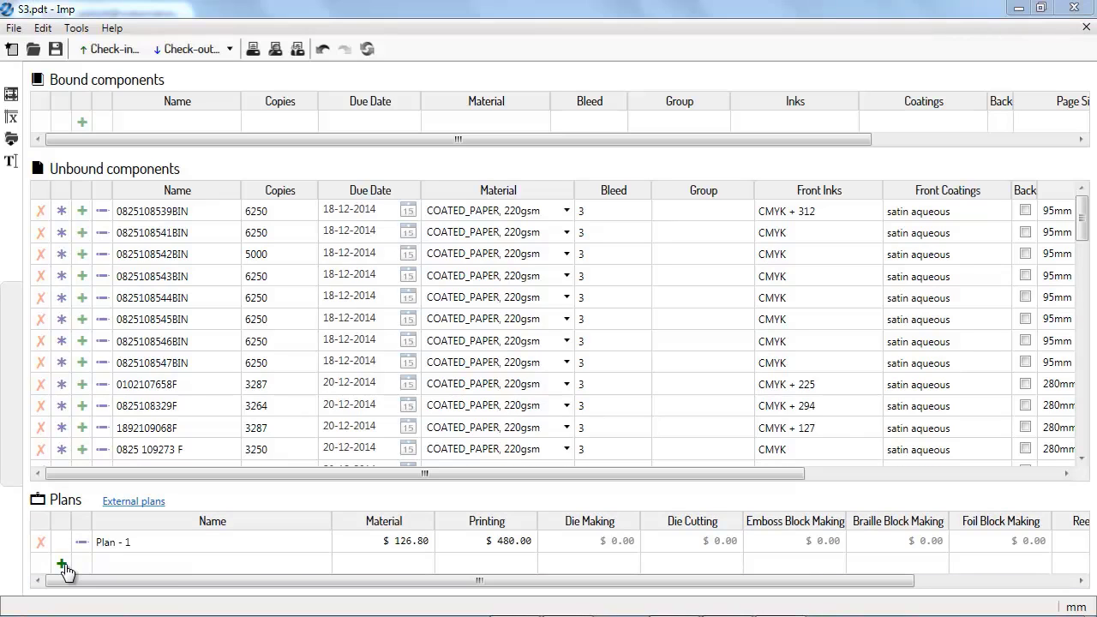
{"action": "left_click", "coordinate": [61, 563]}
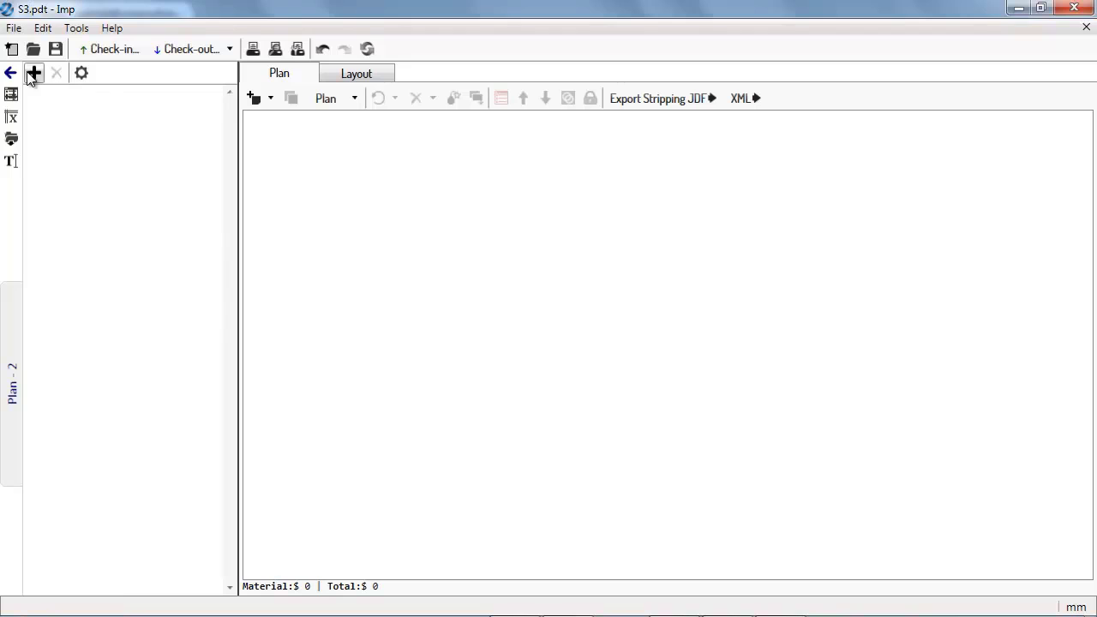
{"action": "left_click", "coordinate": [32, 74]}
{"action": "mouse_move", "coordinate": [81, 120]}
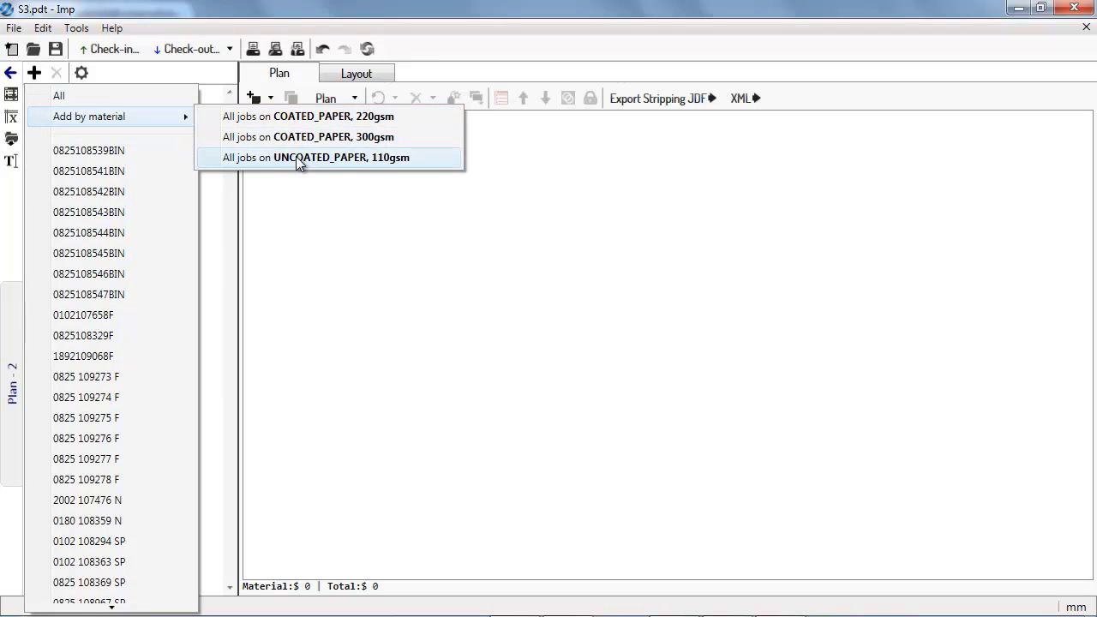
{"action": "left_click", "coordinate": [81, 95]}
{"action": "left_click", "coordinate": [82, 72]}
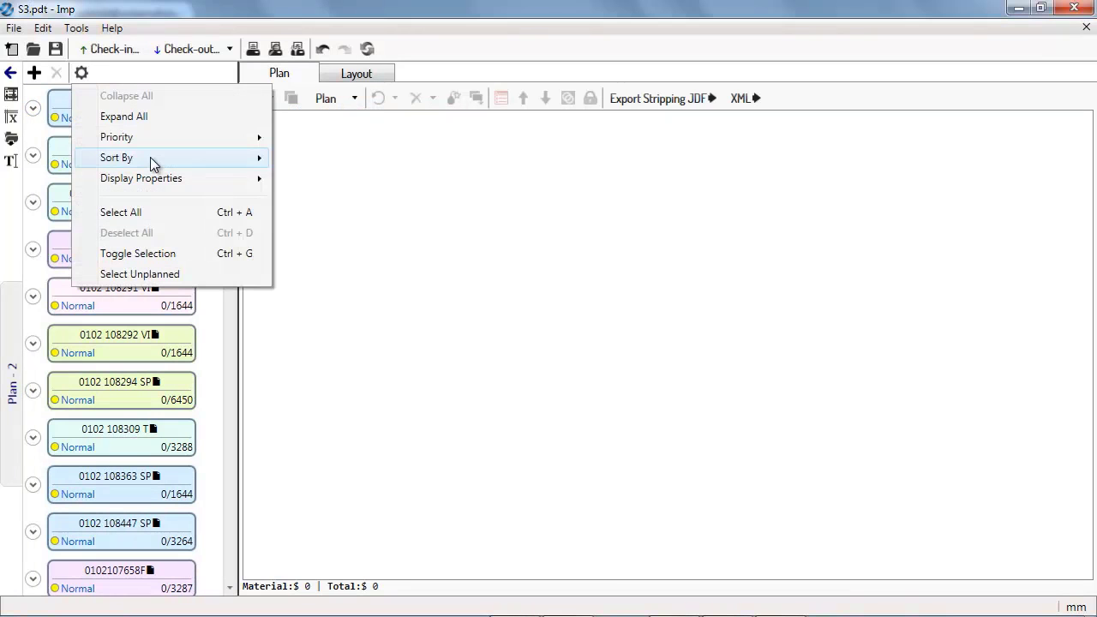
{"action": "mouse_move", "coordinate": [120, 157]}
{"action": "left_click", "coordinate": [283, 425]}
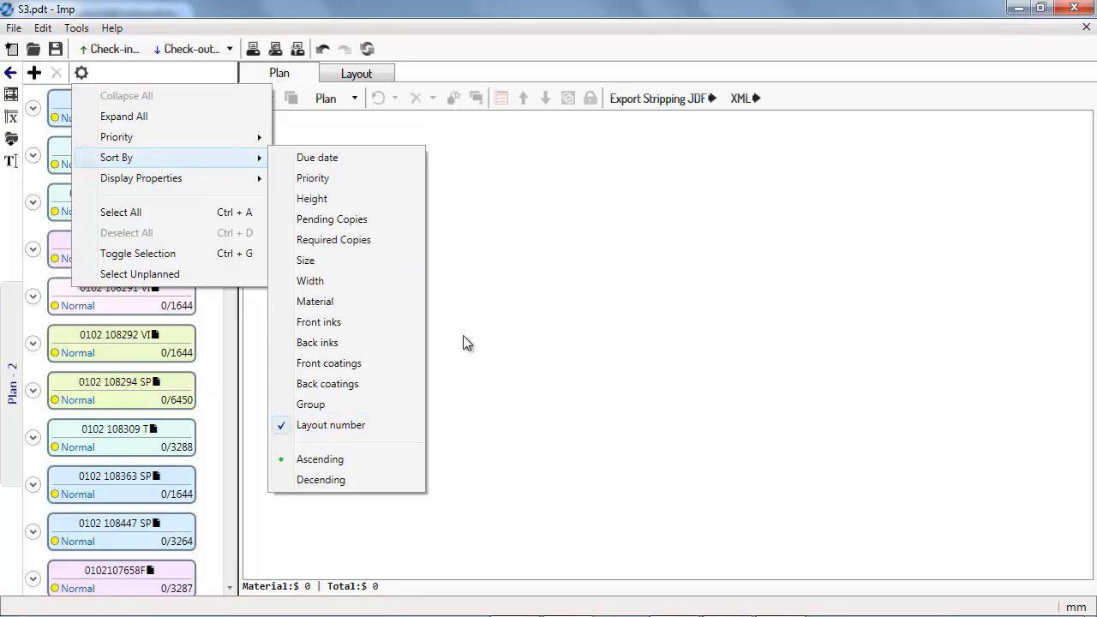
{"action": "left_click", "coordinate": [463, 335]}
Step: Auto-plan all layouts nonstop using presses 2_M440CX, 2_M532XX, 2_M628CC and 2_M641CX
{"action": "left_click", "coordinate": [356, 100]}
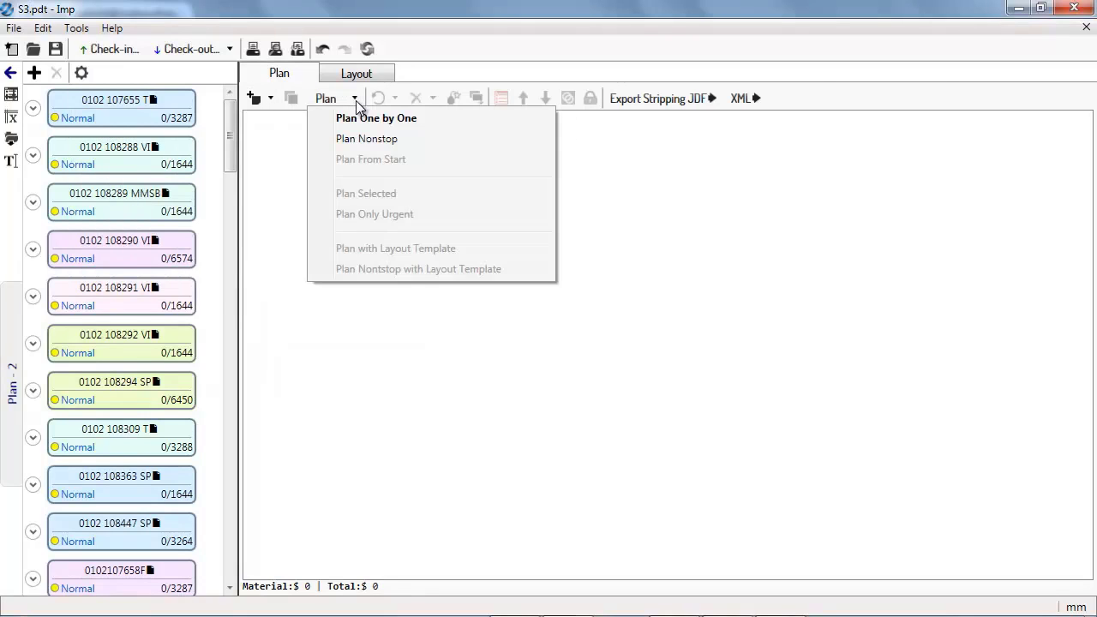
{"action": "left_click", "coordinate": [357, 141]}
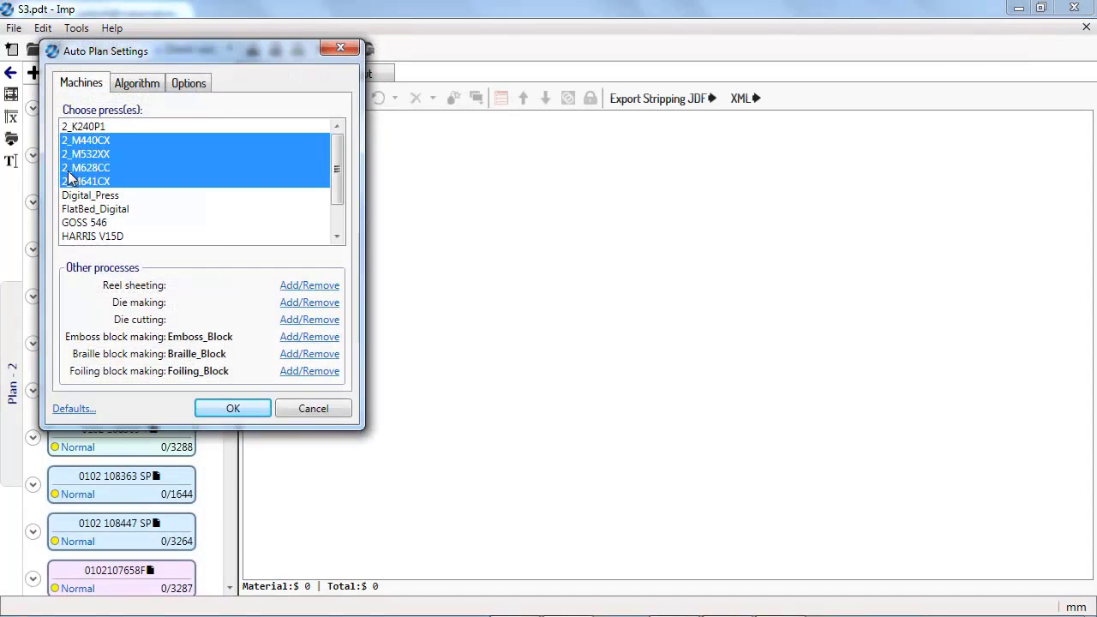
{"action": "left_click", "coordinate": [208, 403]}
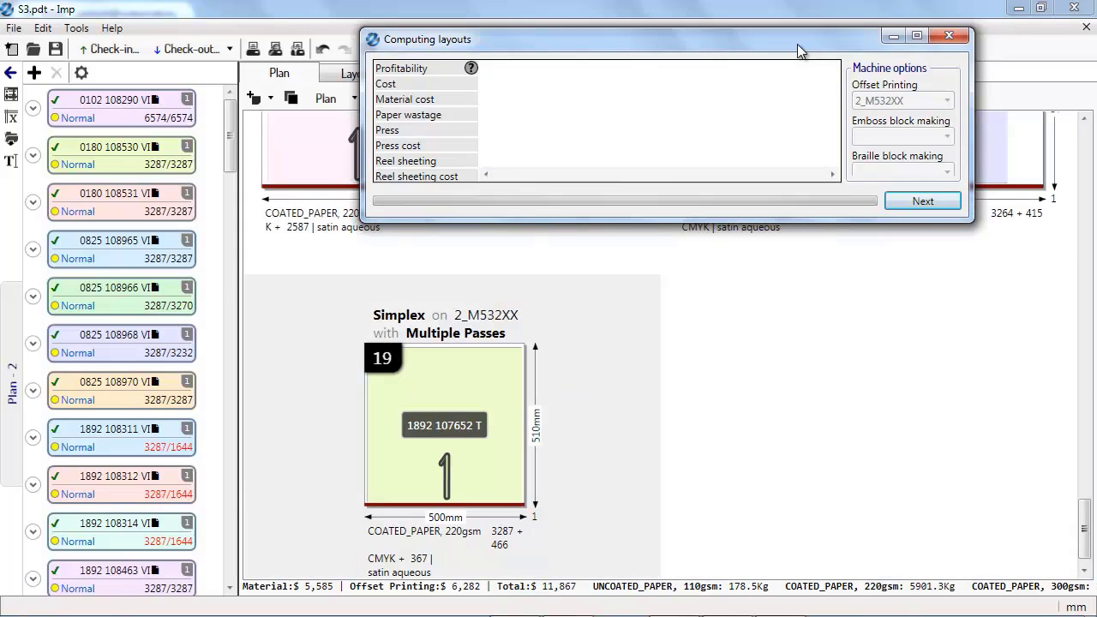
Step: Review the generated layouts from the last one back to the first, checking presses, sheet sizes and placed components
{"action": "scroll", "coordinate": [643, 217], "scroll_direction": "up", "scroll_amount": 3}
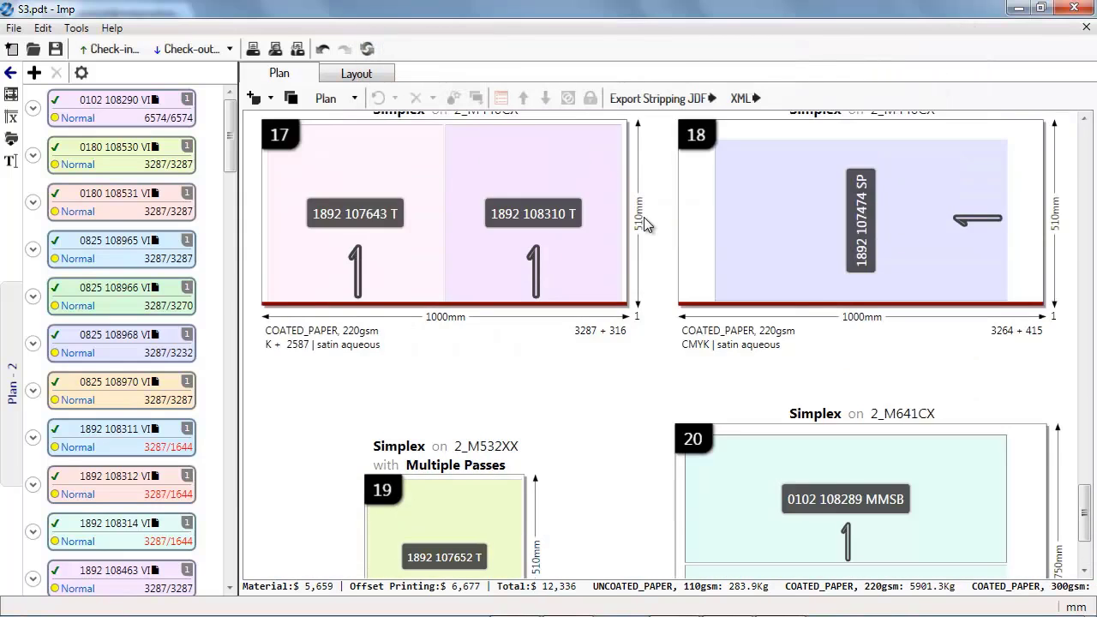
{"action": "scroll", "coordinate": [647, 224], "scroll_direction": "up", "scroll_amount": 10}
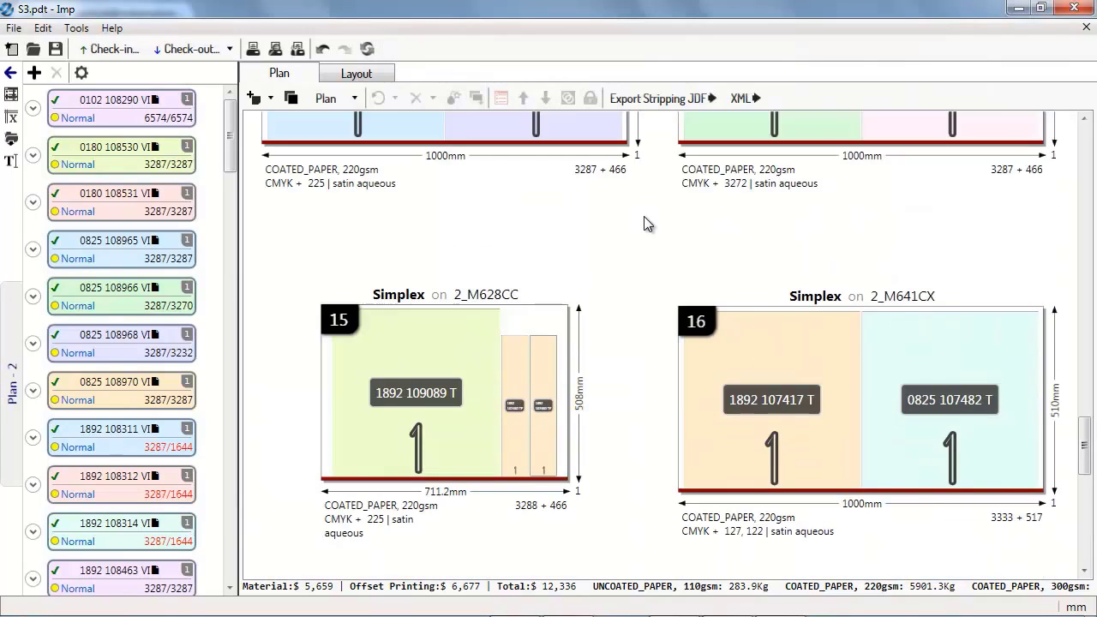
{"action": "scroll", "coordinate": [647, 223], "scroll_direction": "up", "scroll_amount": 4}
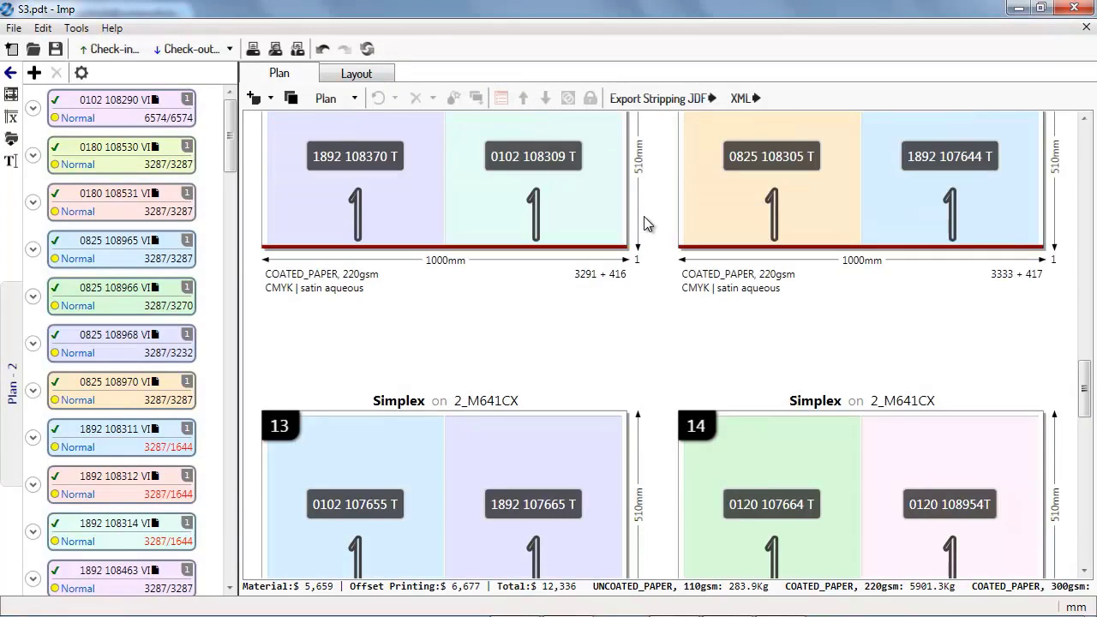
{"action": "scroll", "coordinate": [647, 224], "scroll_direction": "up", "scroll_amount": 15}
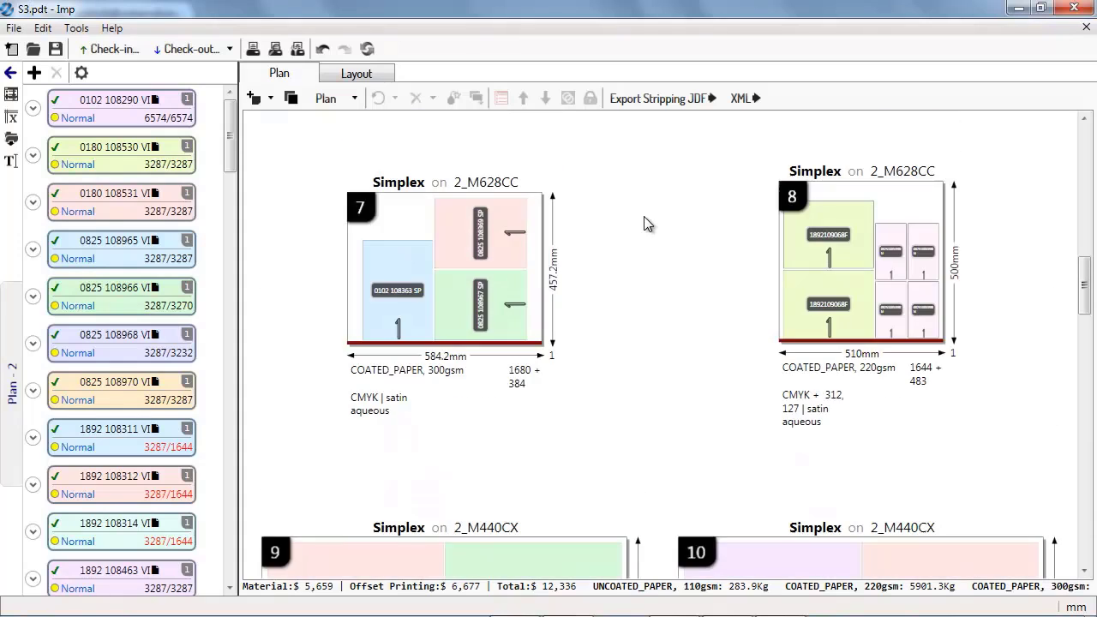
{"action": "scroll", "coordinate": [647, 224], "scroll_direction": "up", "scroll_amount": 15}
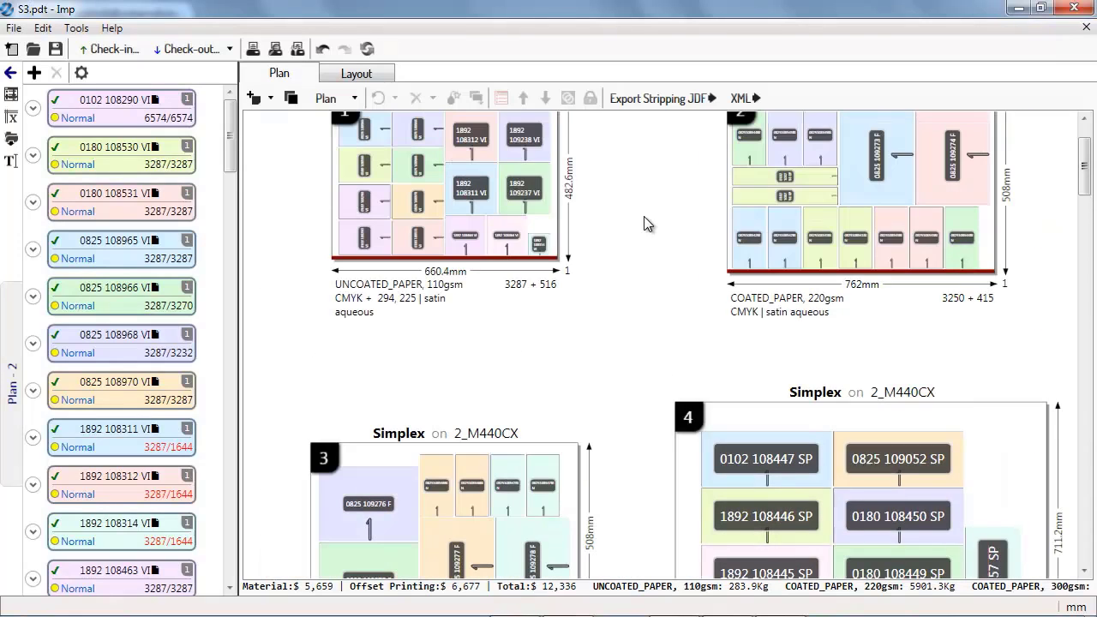
{"action": "scroll", "coordinate": [646, 224], "scroll_direction": "up", "scroll_amount": 2}
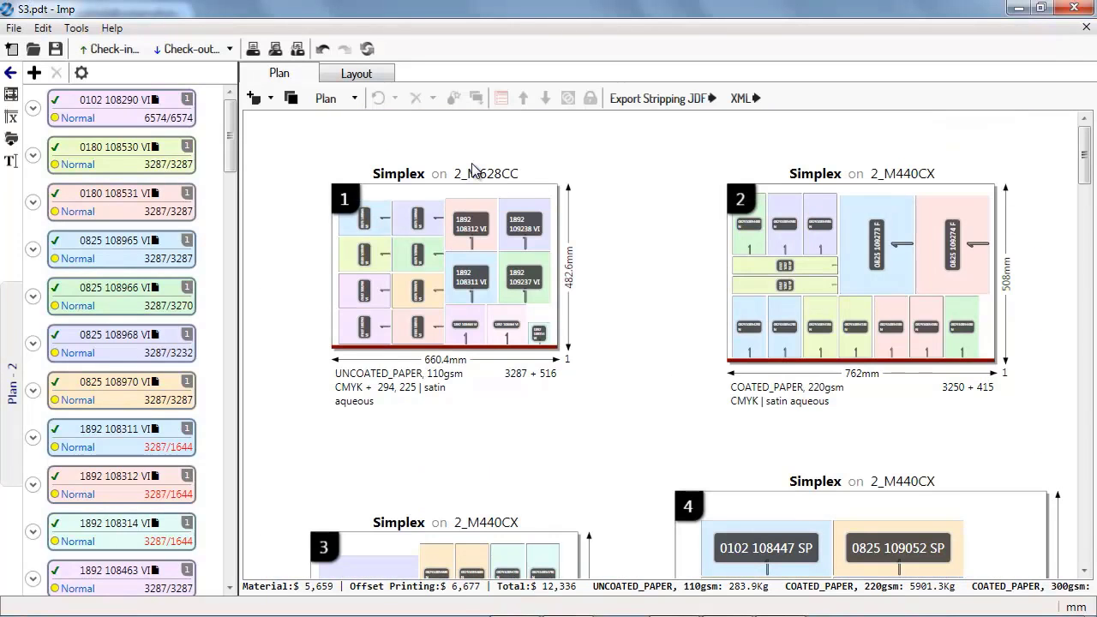
Step: Preview the plan report for all layouts, look through its layout pages, and close the report
{"action": "left_click", "coordinate": [298, 48]}
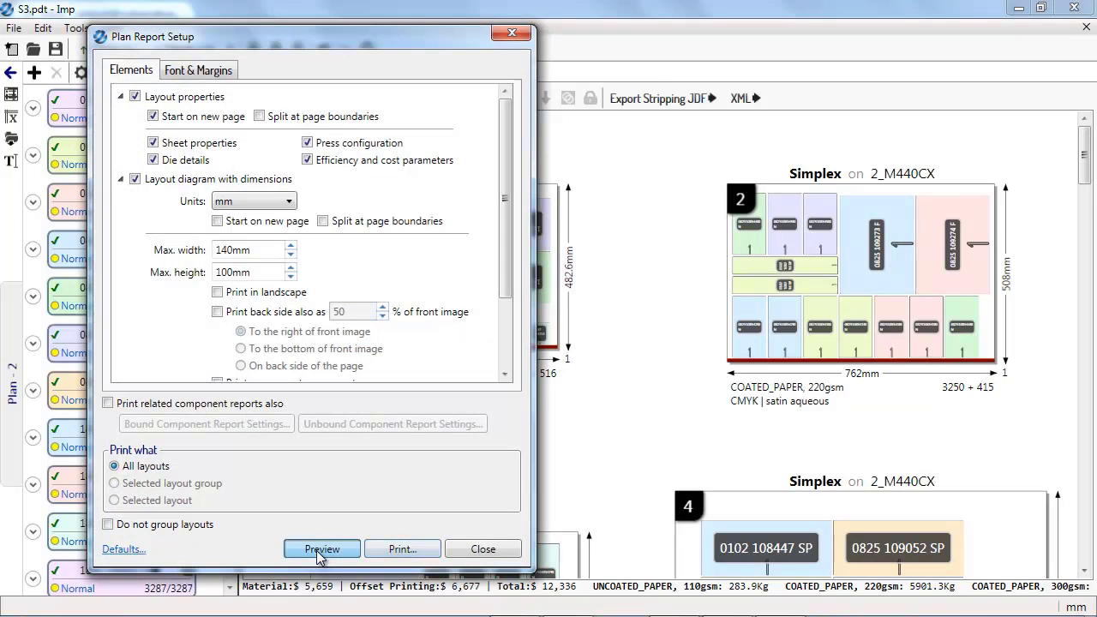
{"action": "left_click", "coordinate": [357, 533]}
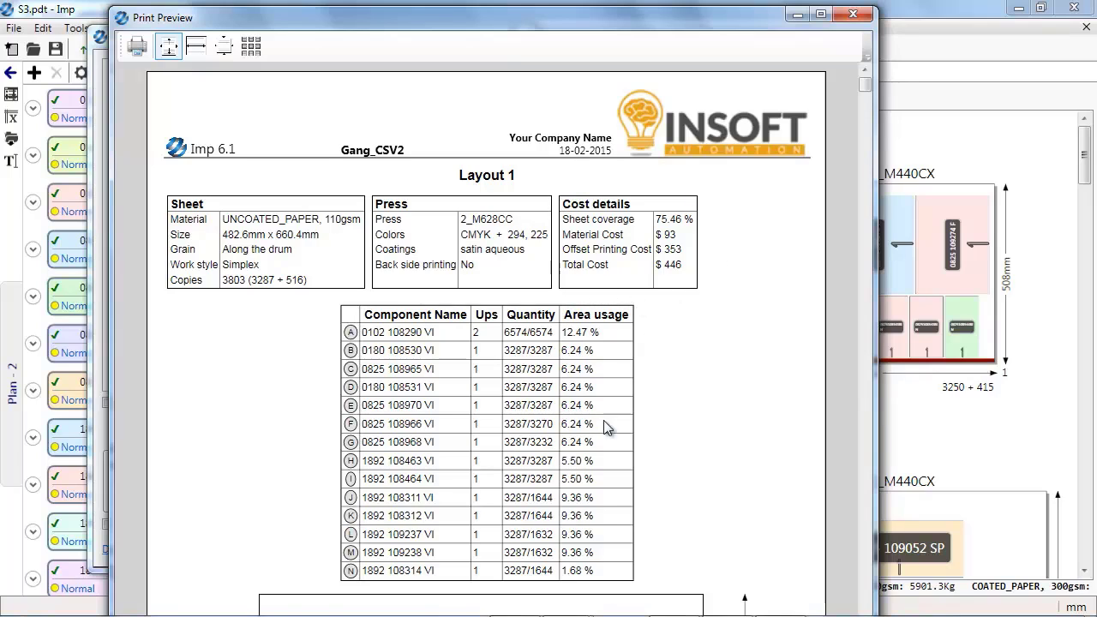
{"action": "scroll", "coordinate": [676, 440], "scroll_direction": "down", "scroll_amount": 5}
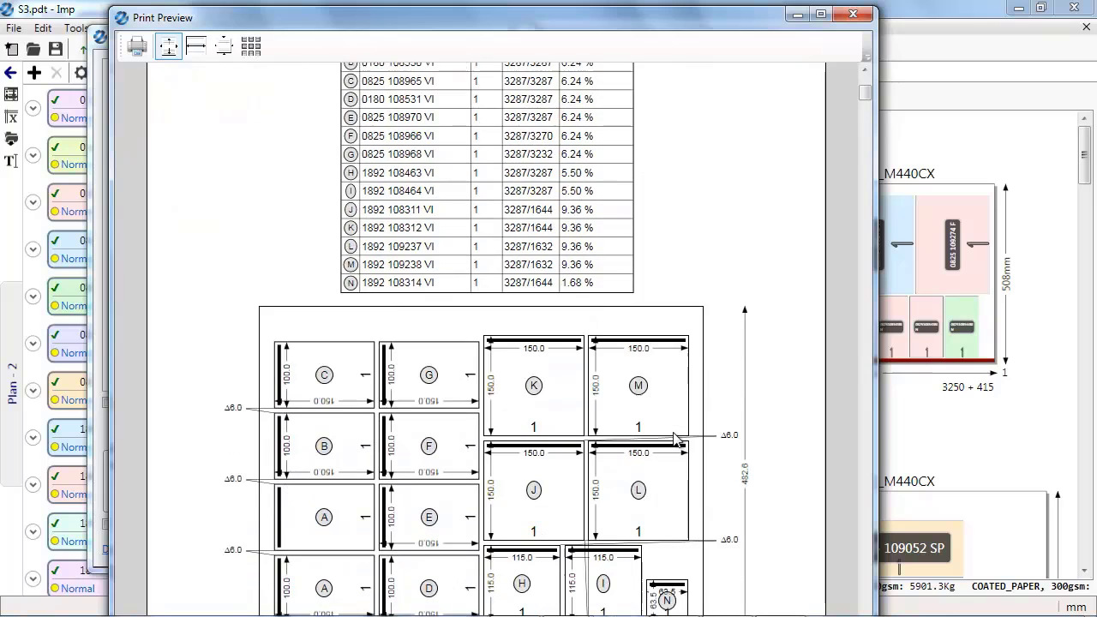
{"action": "scroll", "coordinate": [675, 439], "scroll_direction": "down", "scroll_amount": 12}
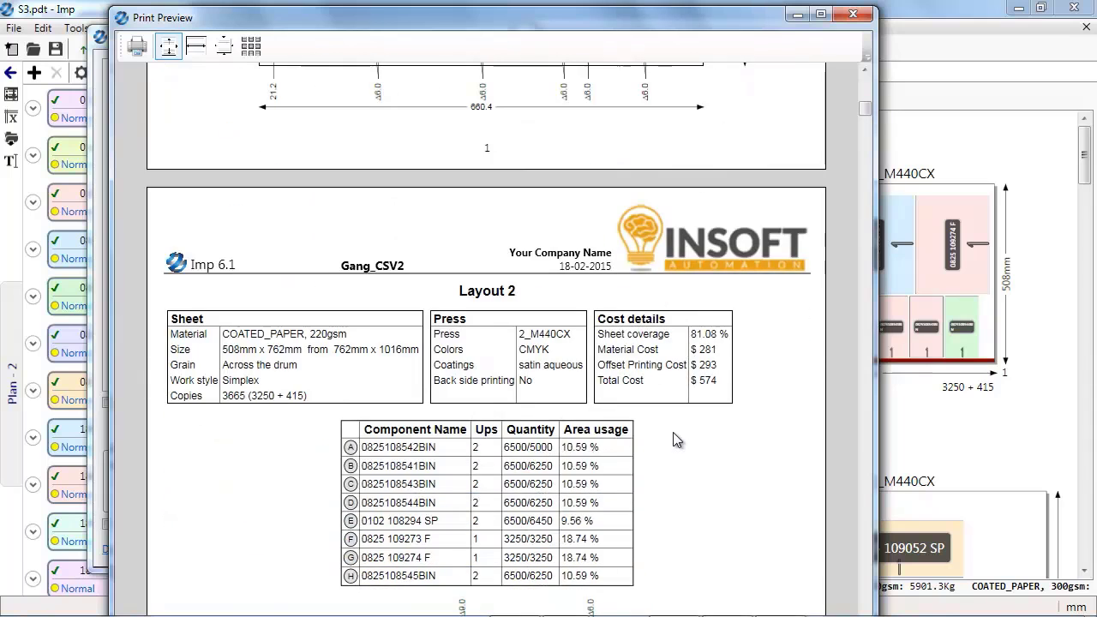
{"action": "left_click", "coordinate": [853, 14]}
{"action": "left_click", "coordinate": [502, 36]}
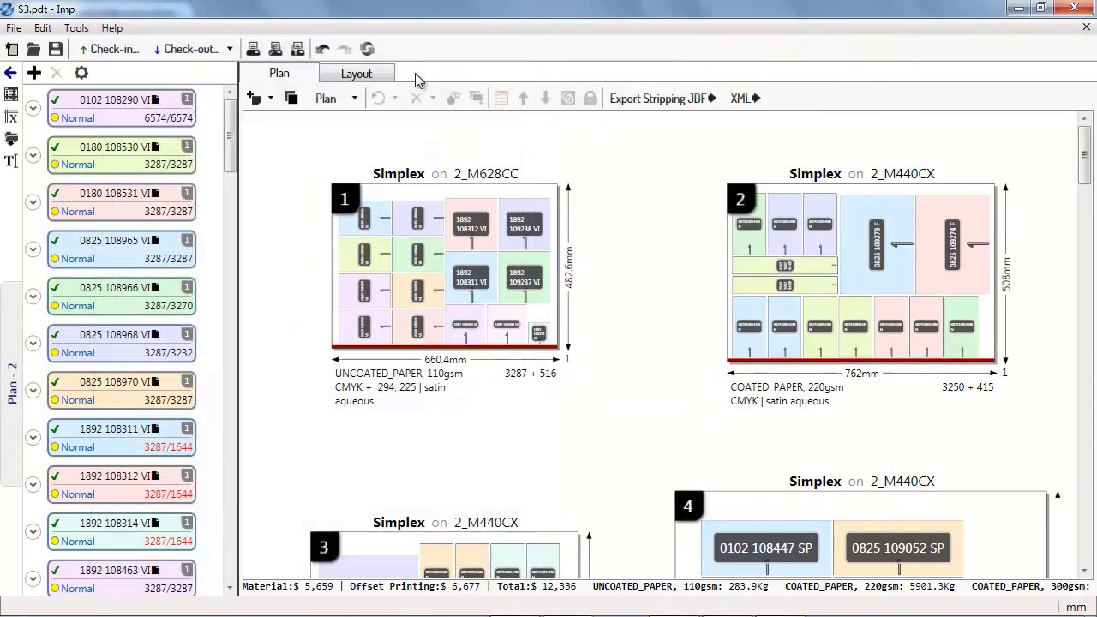
Step: Check the product in to the server with the job name Gang_JOb_0105
{"action": "left_click", "coordinate": [127, 52]}
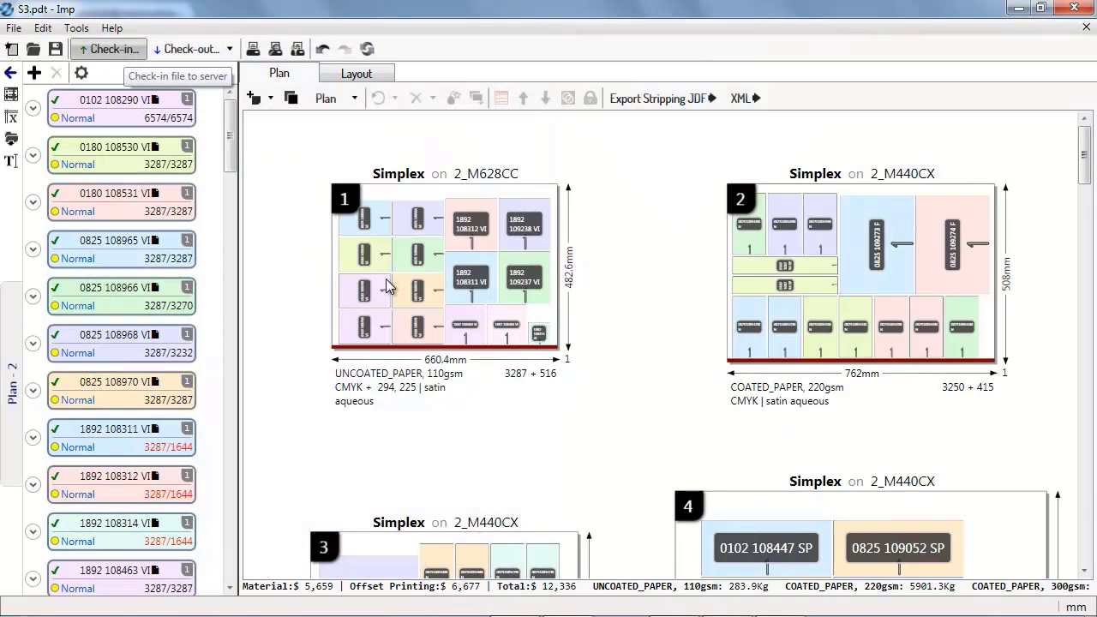
{"action": "left_click", "coordinate": [458, 342]}
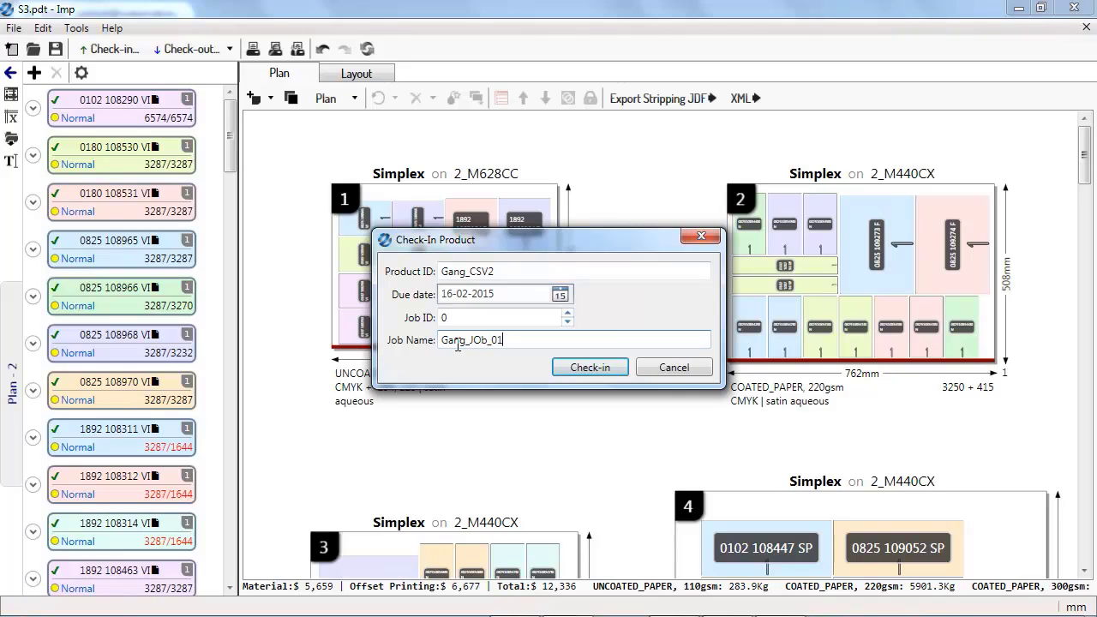
{"action": "left_click", "coordinate": [577, 367]}
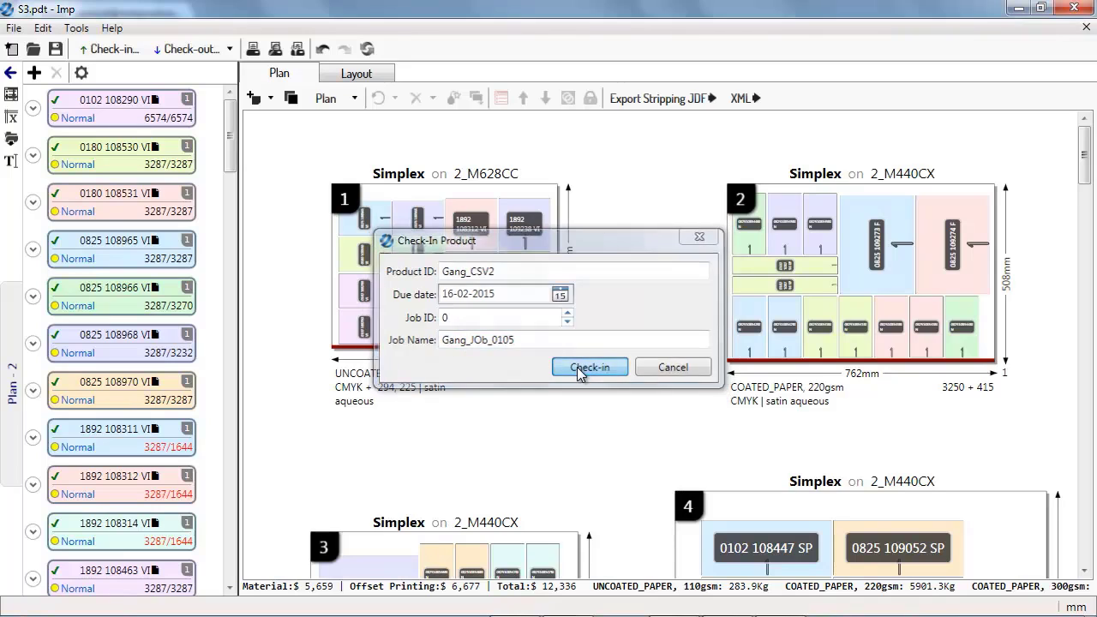
Step: Open layout 2 for editing and rotate the rightmost large place holder by 180 degrees
{"action": "double_click", "coordinate": [888, 289]}
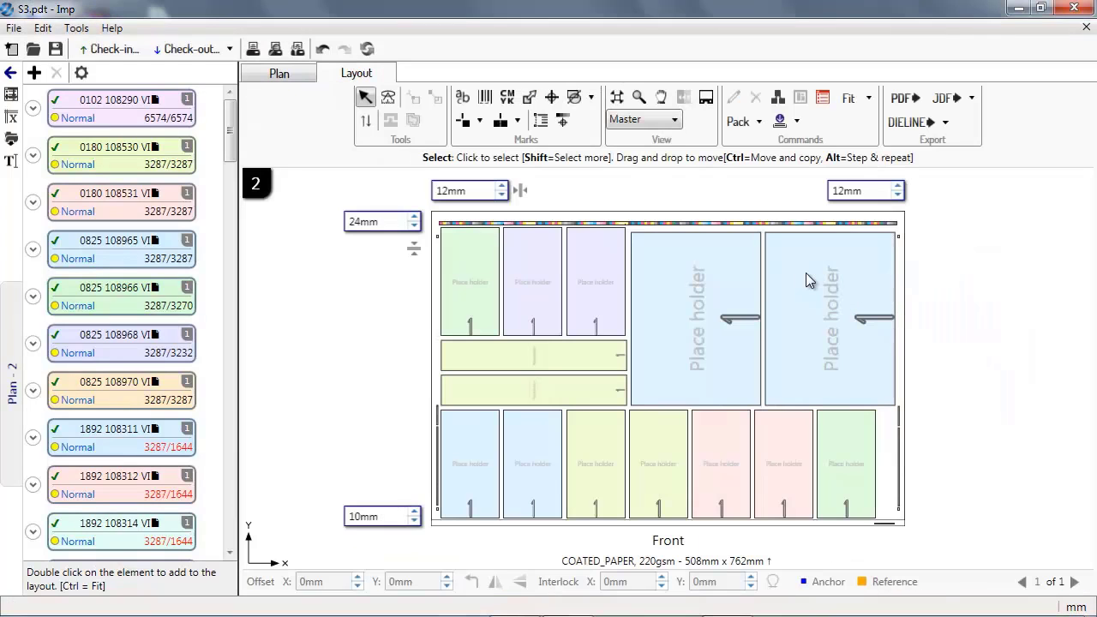
{"action": "left_click", "coordinate": [805, 273]}
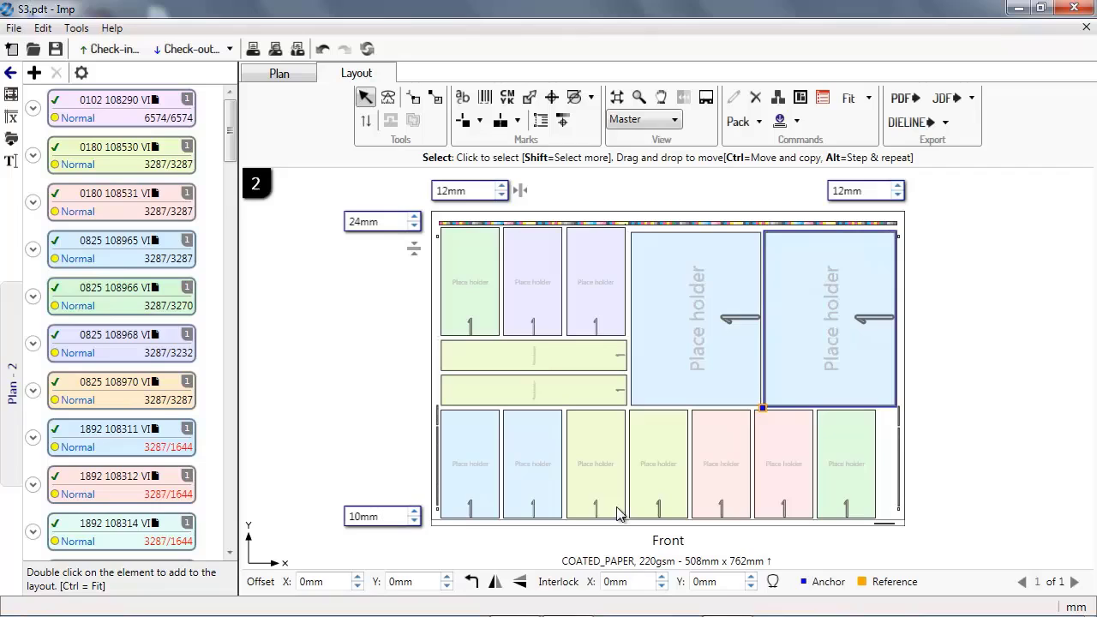
{"action": "left_click", "coordinate": [472, 583]}
{"action": "left_click", "coordinate": [473, 584]}
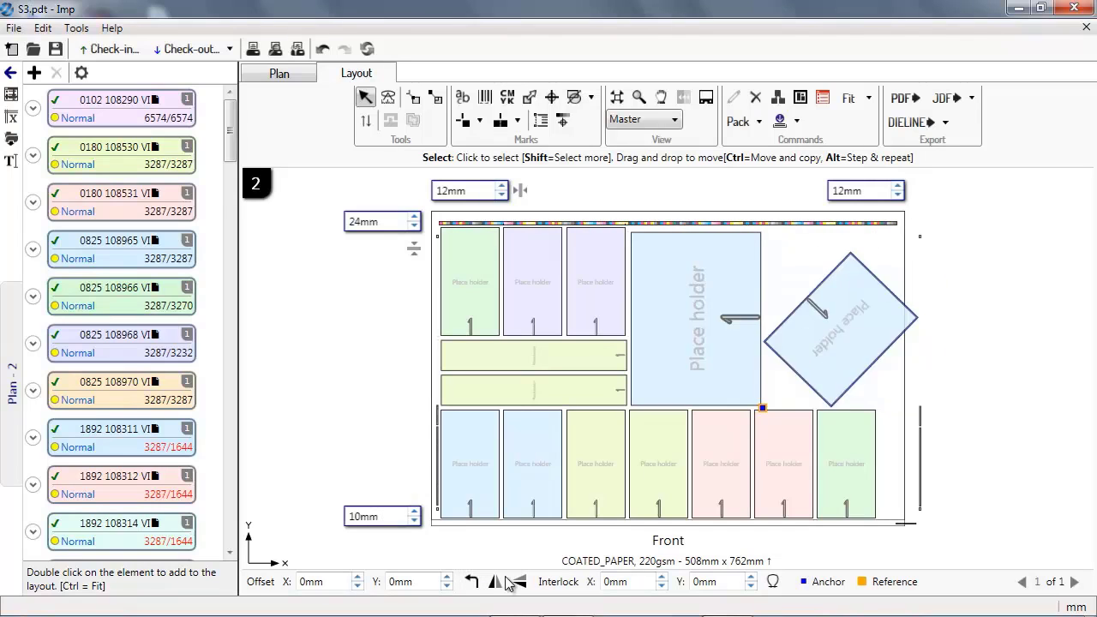
Step: Delete the rotated place holder and fill its gap with a copy of the large place holder beside it
{"action": "right_click", "coordinate": [864, 281]}
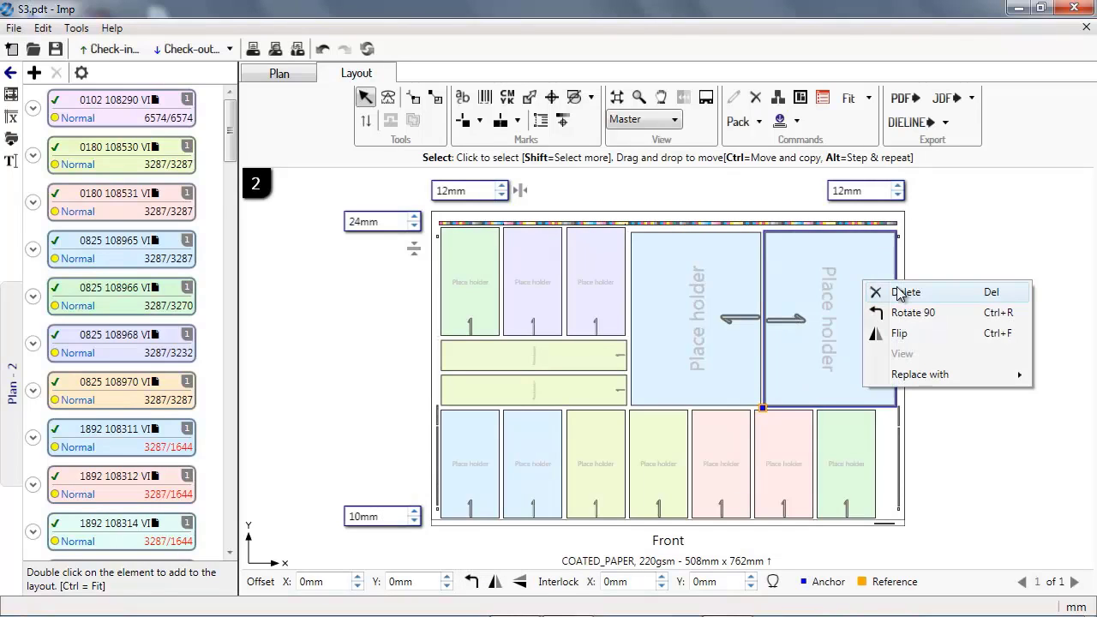
{"action": "left_click", "coordinate": [900, 293]}
{"action": "left_click", "coordinate": [737, 307]}
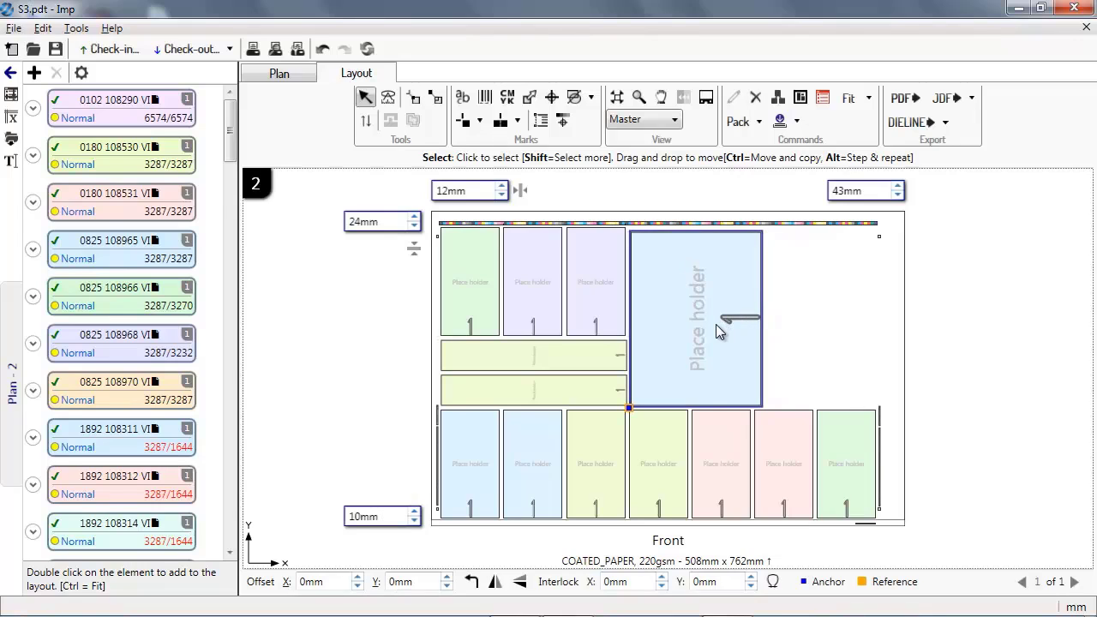
{"action": "left_click_drag", "start_coordinate": [715, 324], "coordinate": [902, 317]}
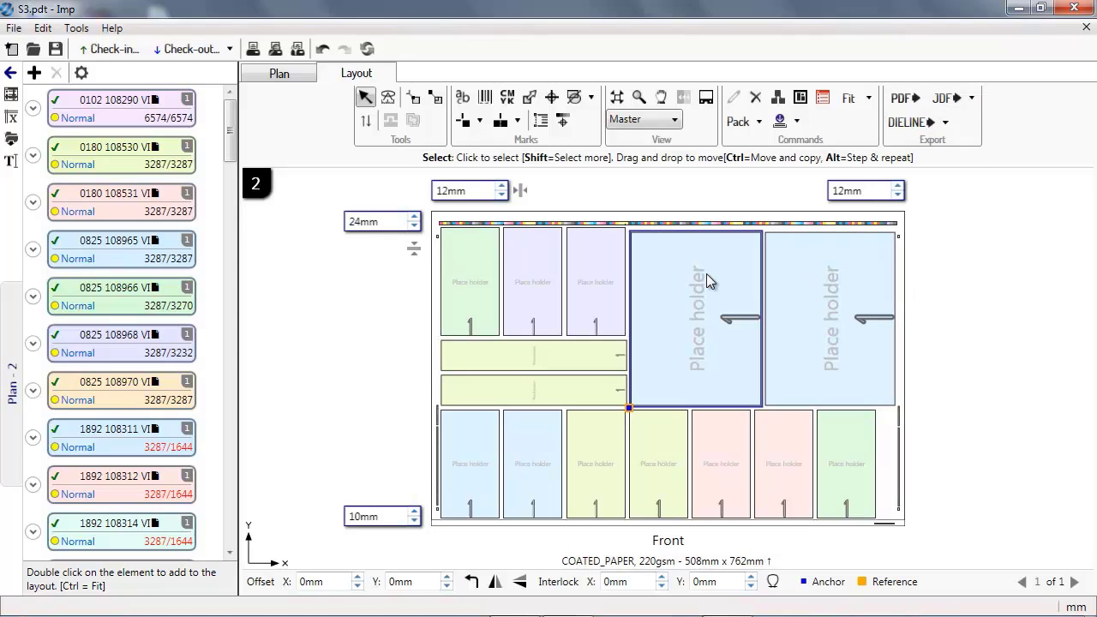
{"action": "mouse_move", "coordinate": [707, 275]}
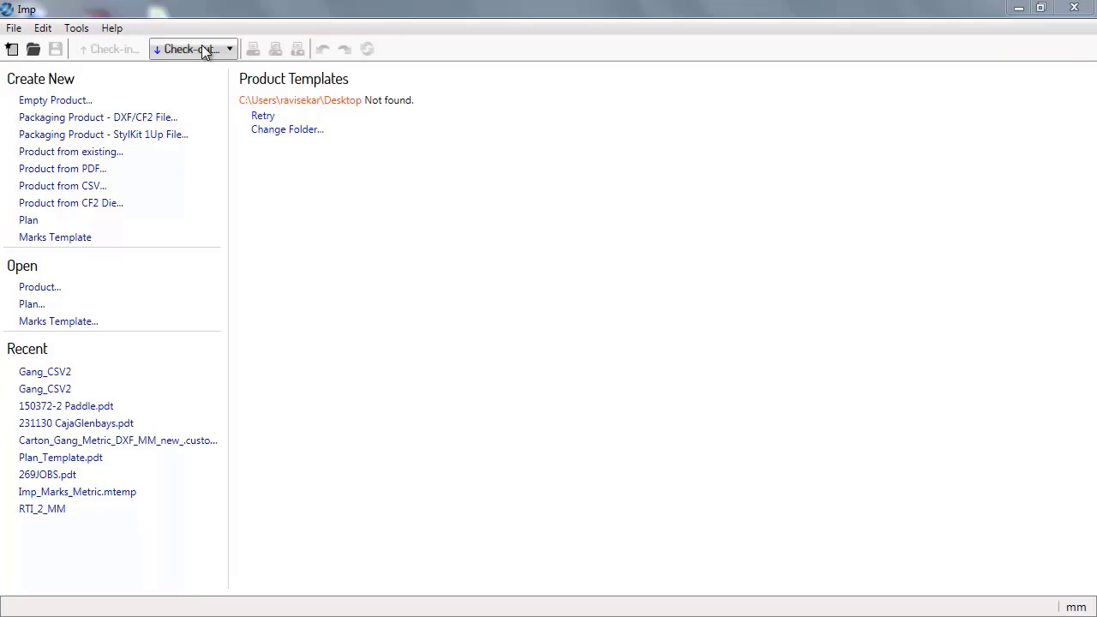
Step: Search the server products for gang_job and check out the Gang_CSV2 product with ID 20010
{"action": "left_click", "coordinate": [206, 50]}
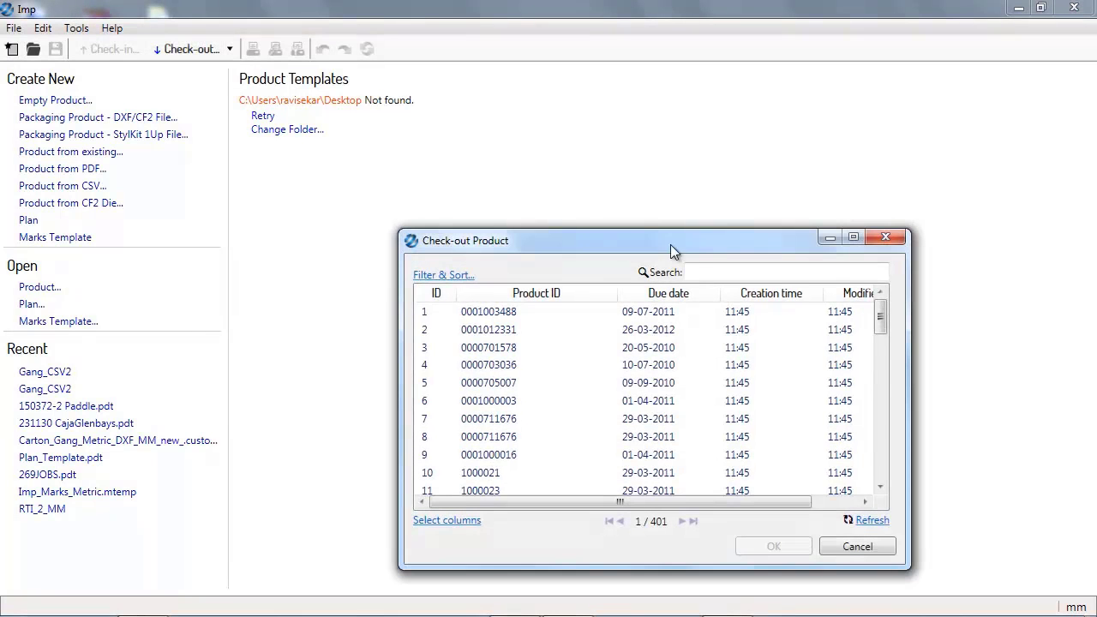
{"action": "left_click", "coordinate": [686, 268]}
{"action": "type", "text": "gang_job"}
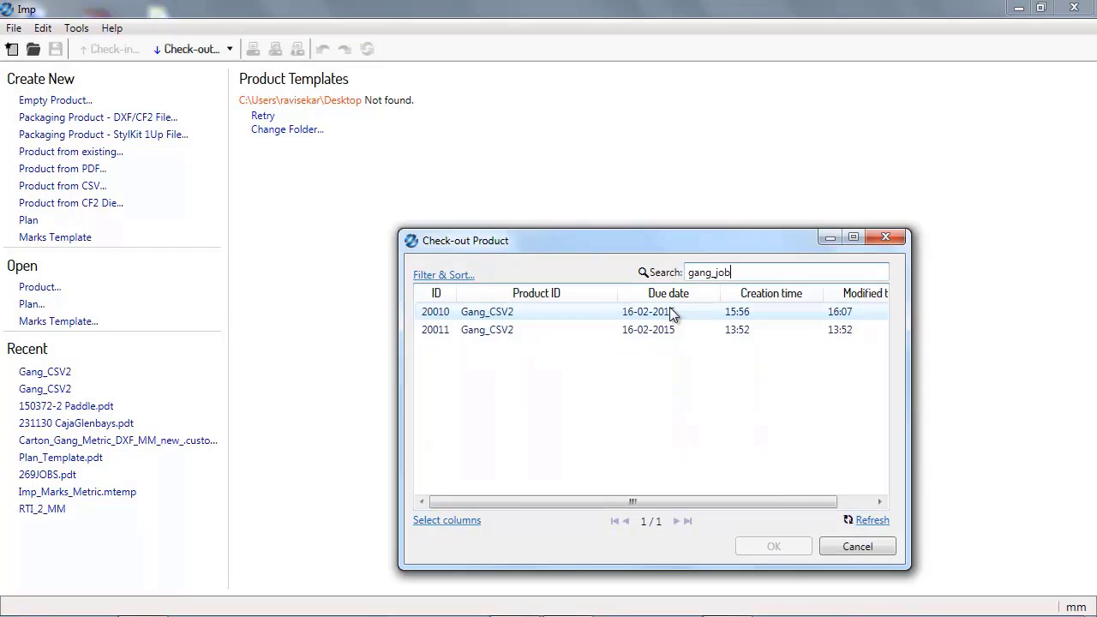
{"action": "left_click", "coordinate": [670, 311]}
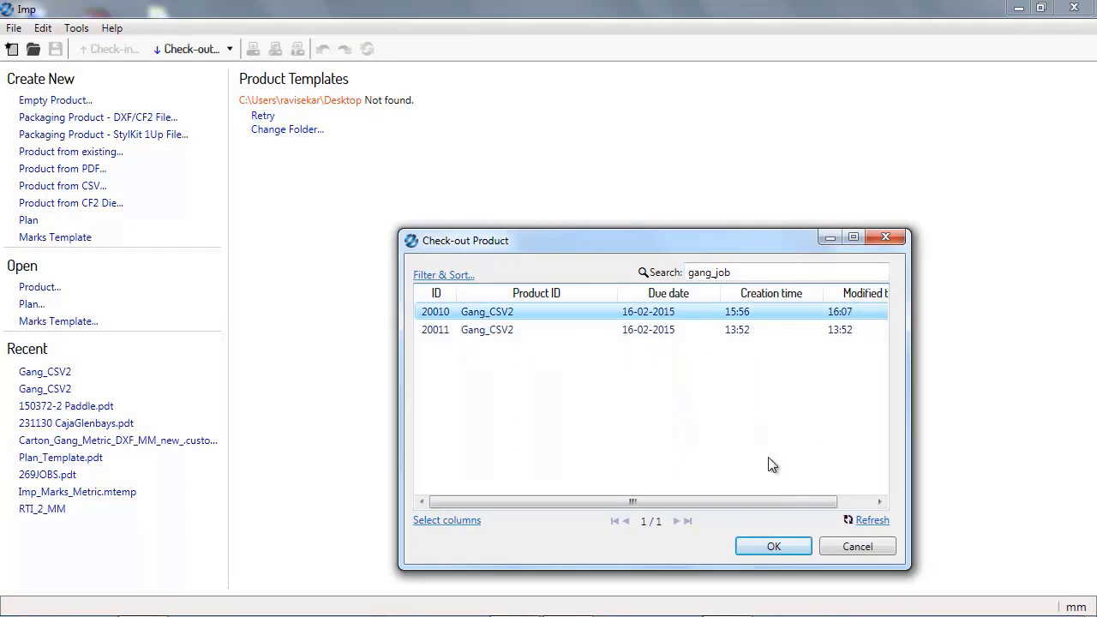
{"action": "left_click", "coordinate": [775, 545]}
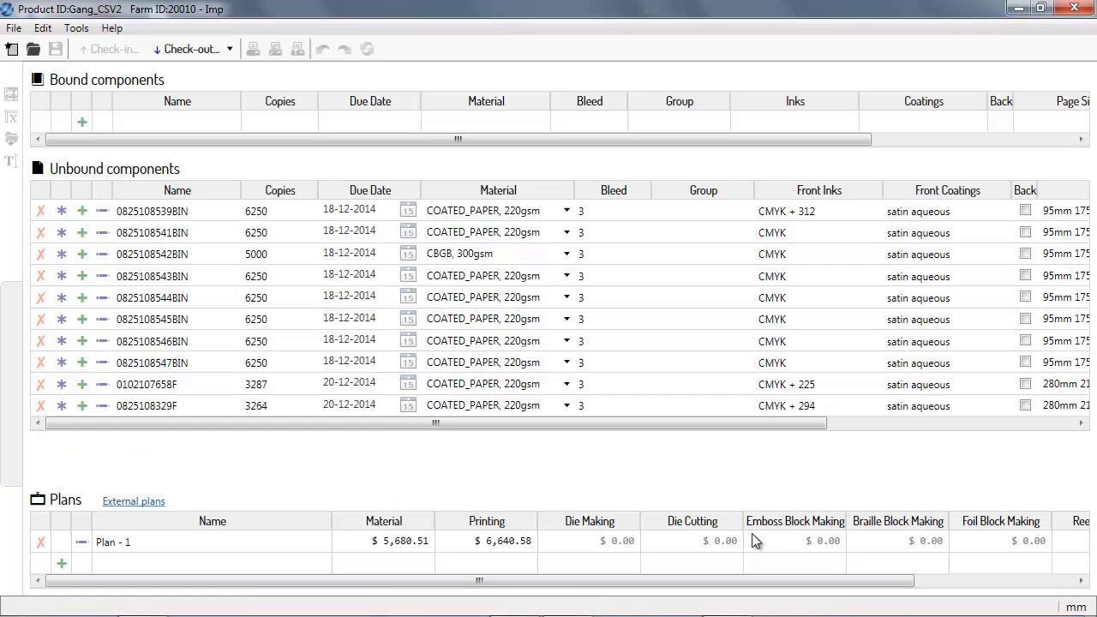
{"action": "left_click", "coordinate": [144, 603]}
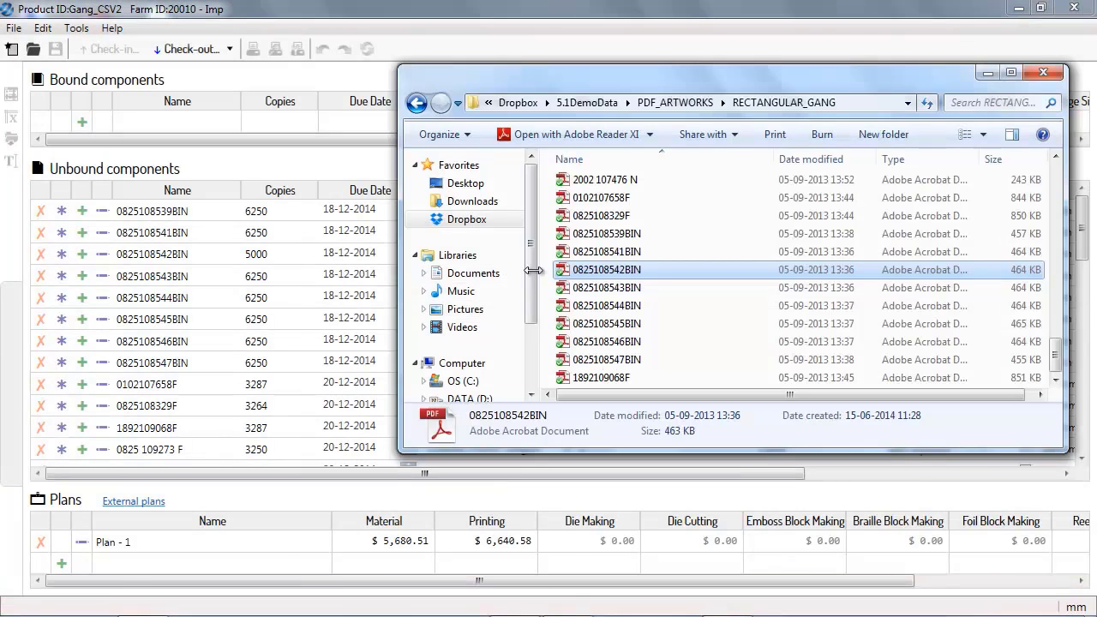
{"action": "left_click_drag", "start_coordinate": [604, 233], "coordinate": [229, 214]}
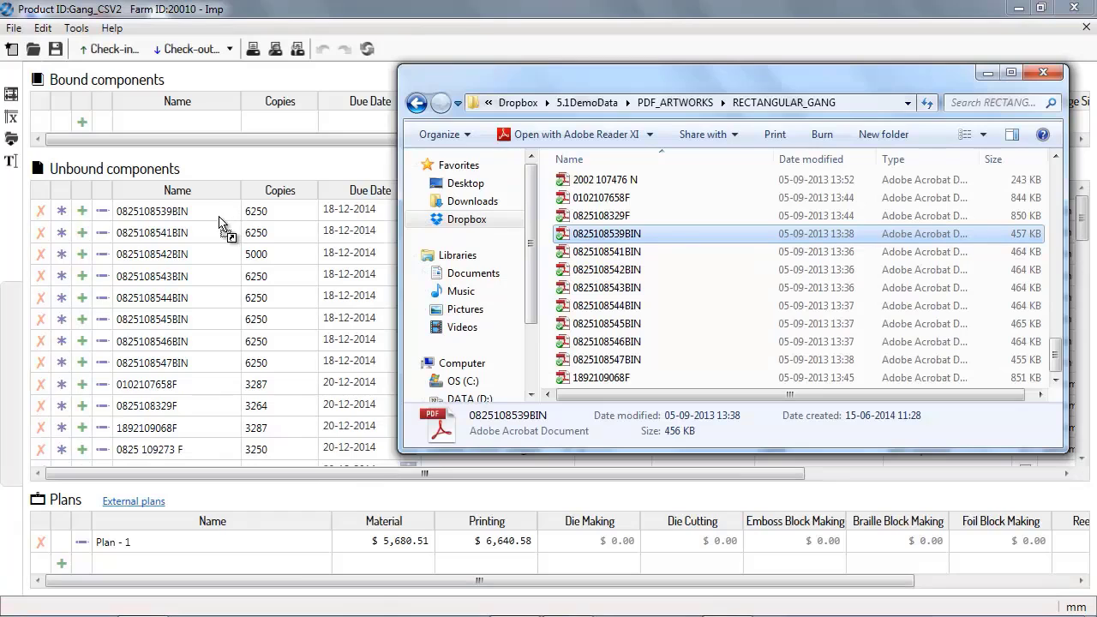
{"action": "left_click_drag", "start_coordinate": [593, 252], "coordinate": [213, 236]}
{"action": "left_click_drag", "start_coordinate": [600, 269], "coordinate": [229, 264]}
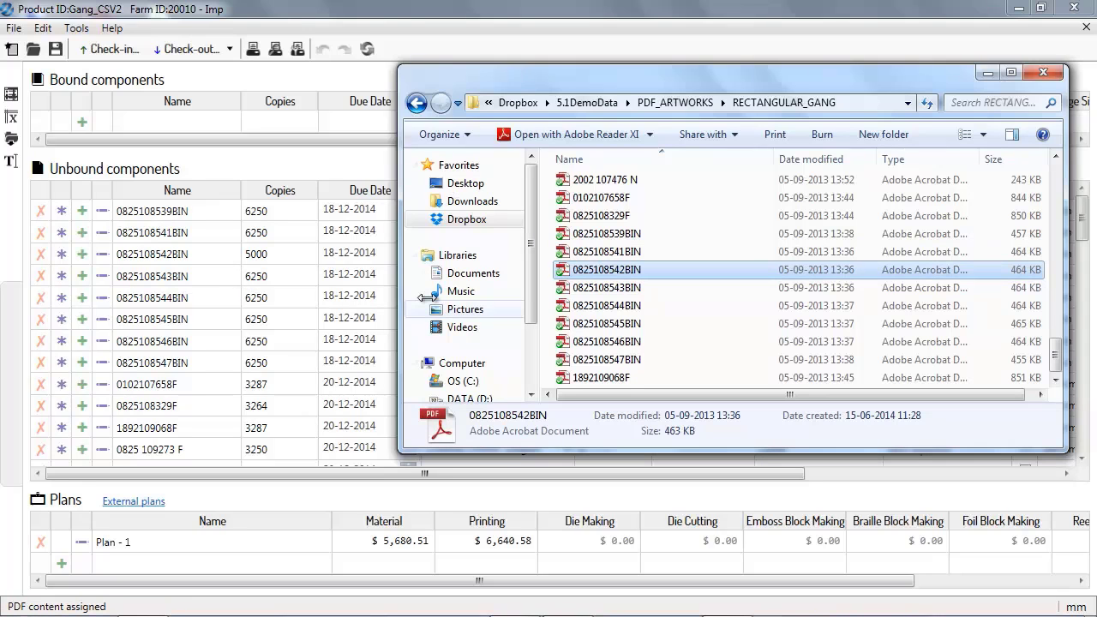
{"action": "left_click", "coordinate": [987, 74]}
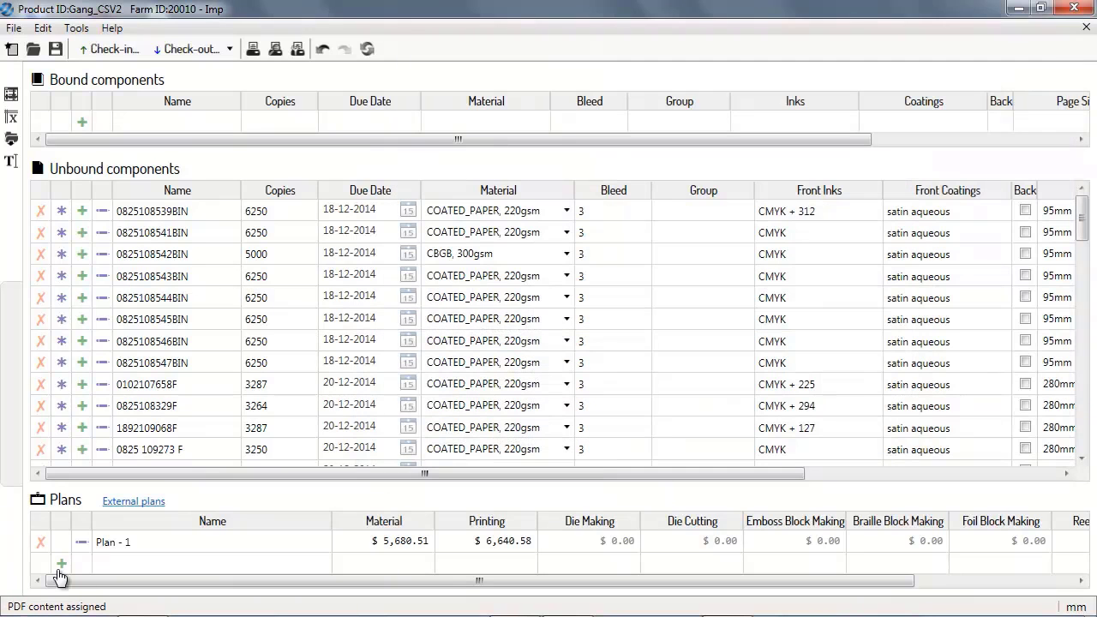
Step: Open Plan - 1 and auto-assign PDF content to all components from the PDF_ARTWORKS\RECTANGULAR_GANG folder
{"action": "left_click", "coordinate": [86, 545]}
{"action": "left_click", "coordinate": [11, 138]}
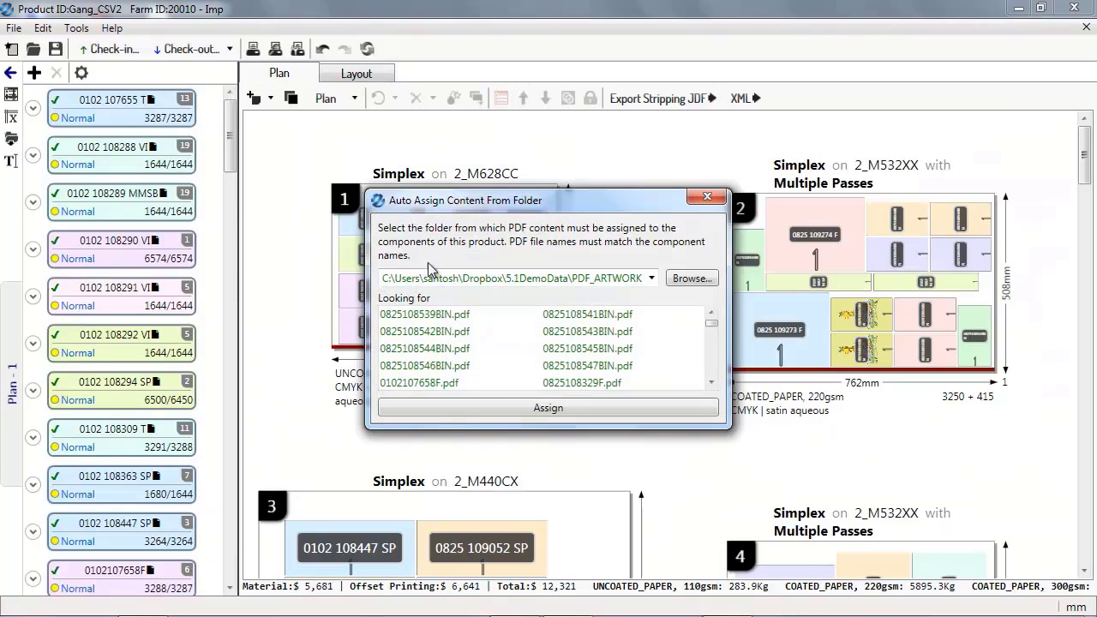
{"action": "left_click", "coordinate": [651, 277]}
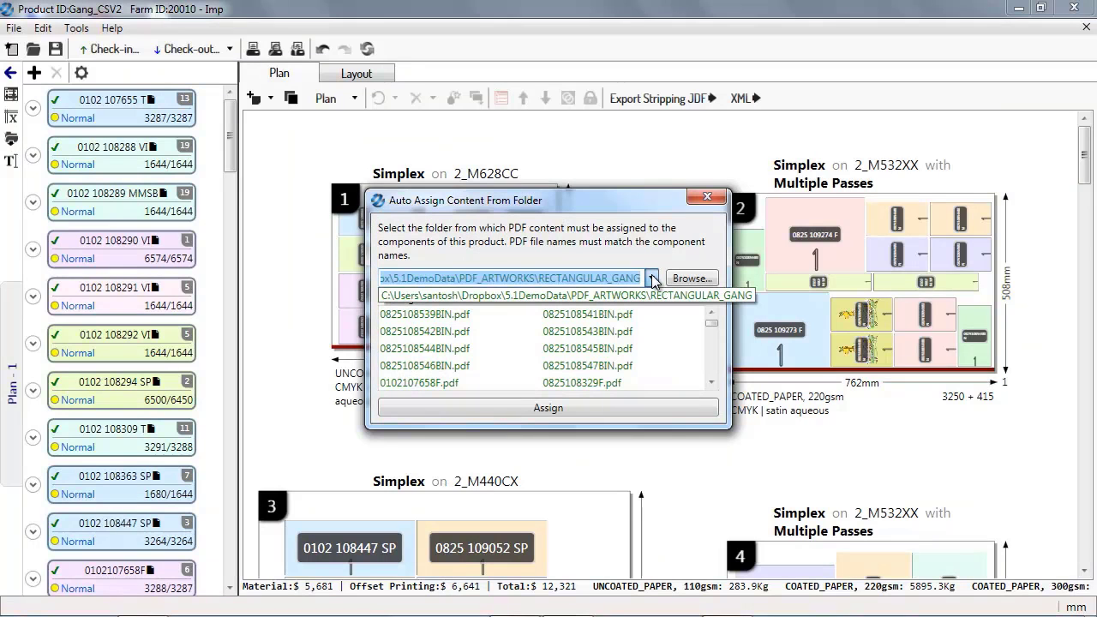
{"action": "left_click", "coordinate": [651, 295]}
{"action": "left_click", "coordinate": [617, 407]}
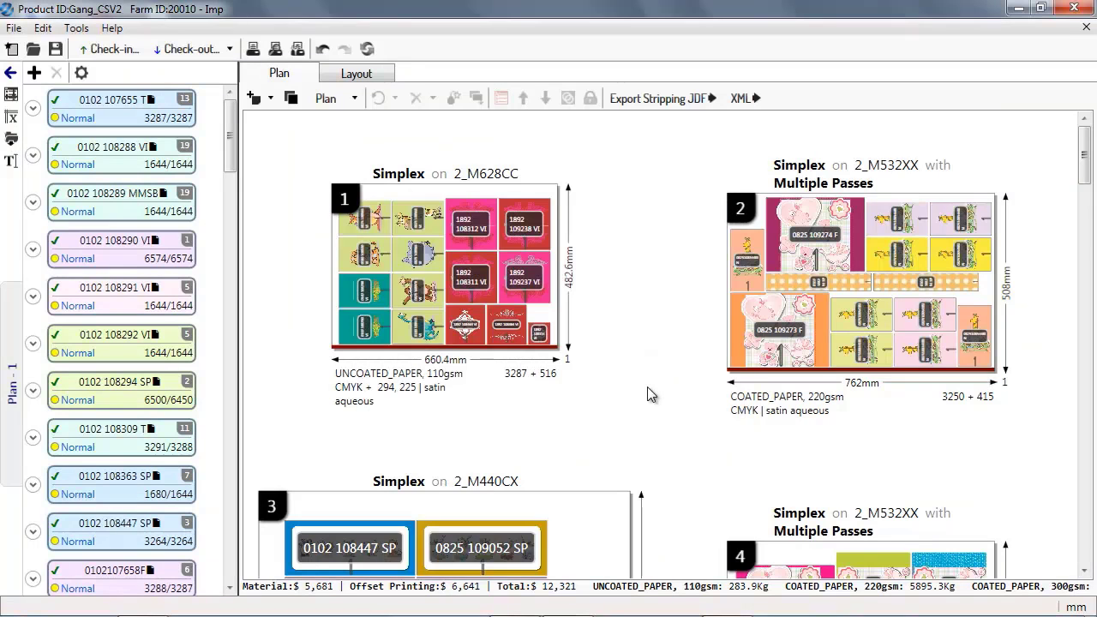
Step: Open layout 3 for editing and swap the second row's pink rabbit job with the third row's green hedgehog job
{"action": "scroll", "coordinate": [648, 390], "scroll_direction": "down", "scroll_amount": 2}
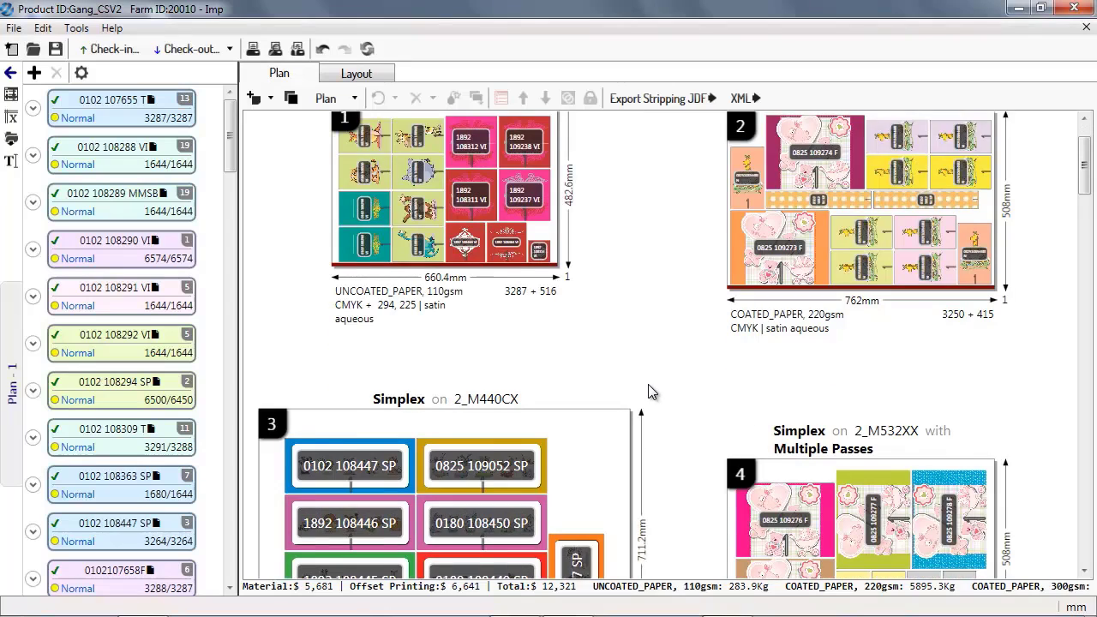
{"action": "scroll", "coordinate": [649, 391], "scroll_direction": "down", "scroll_amount": 3}
{"action": "left_click", "coordinate": [460, 403]}
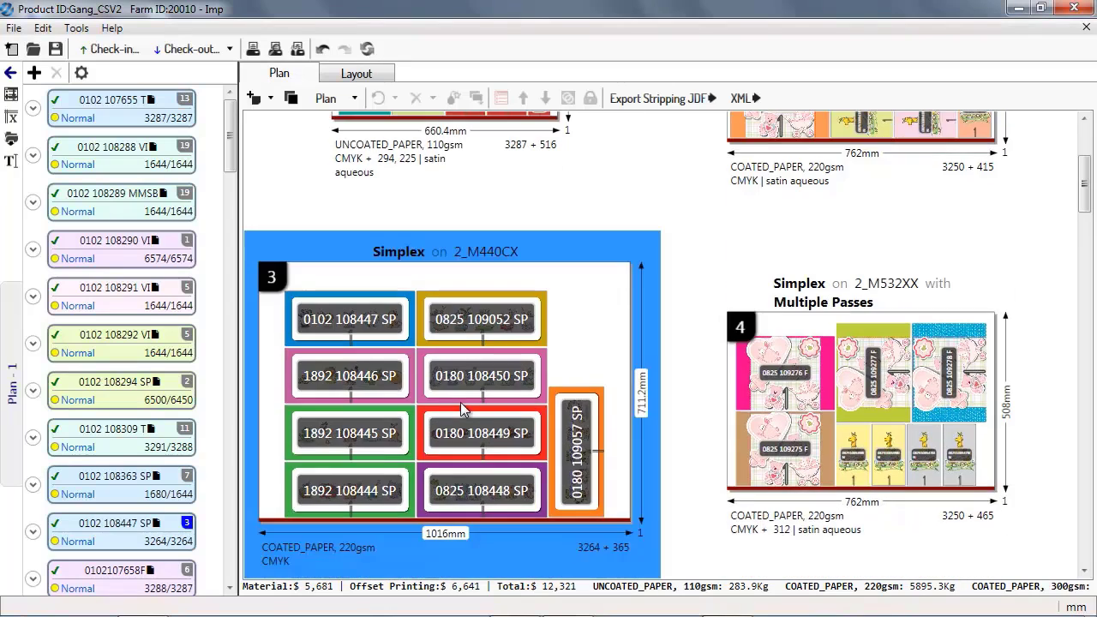
{"action": "double_click", "coordinate": [460, 402]}
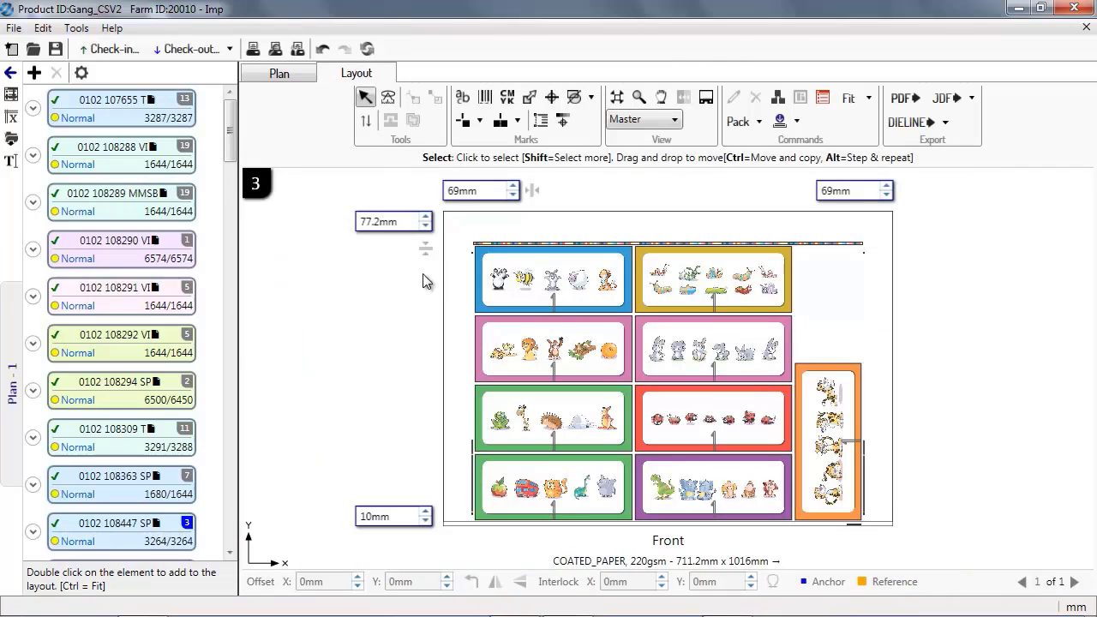
{"action": "left_click", "coordinate": [366, 120]}
{"action": "left_click", "coordinate": [634, 353]}
{"action": "left_click", "coordinate": [589, 413]}
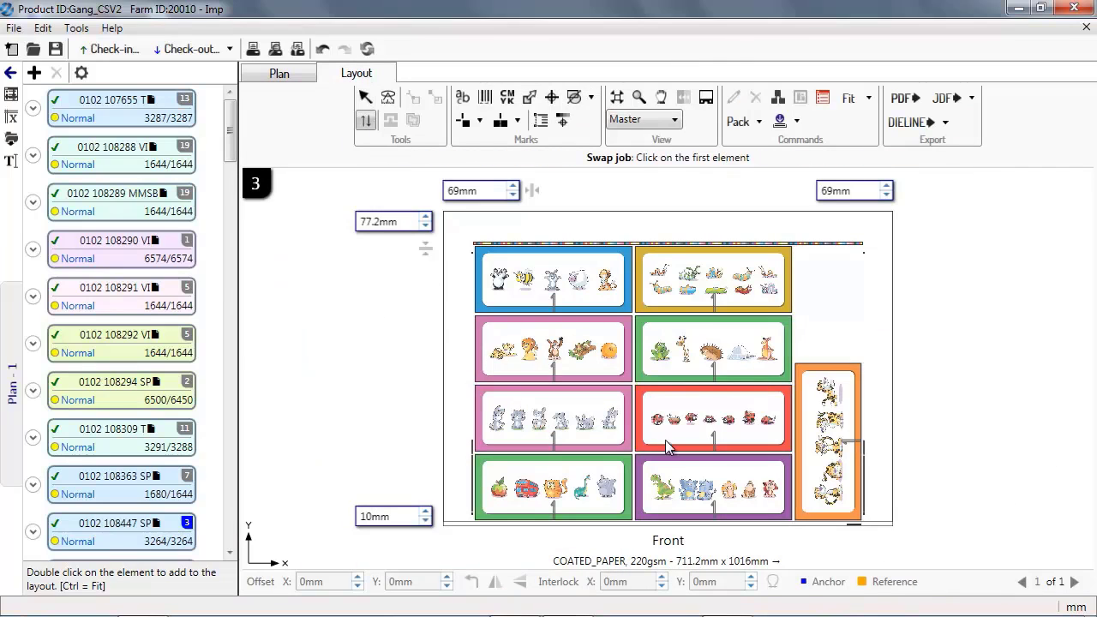
Step: Swap the two bottom-row jobs, purple and green, and swap the red job with the green hedgehog job above it
{"action": "left_click", "coordinate": [679, 485]}
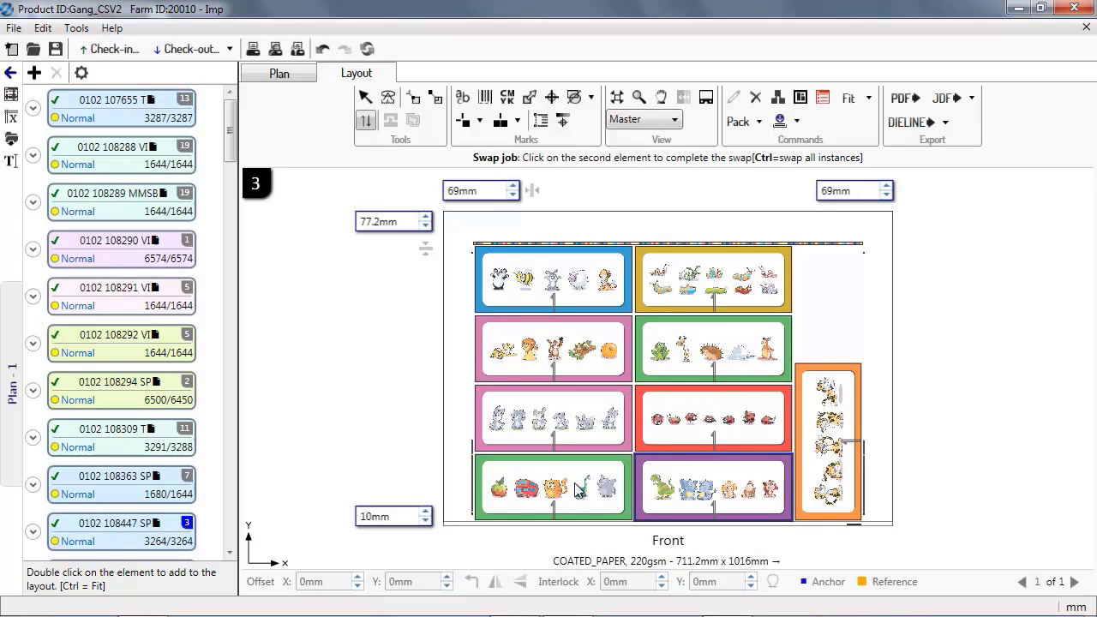
{"action": "left_click", "coordinate": [579, 490]}
{"action": "left_click", "coordinate": [680, 409]}
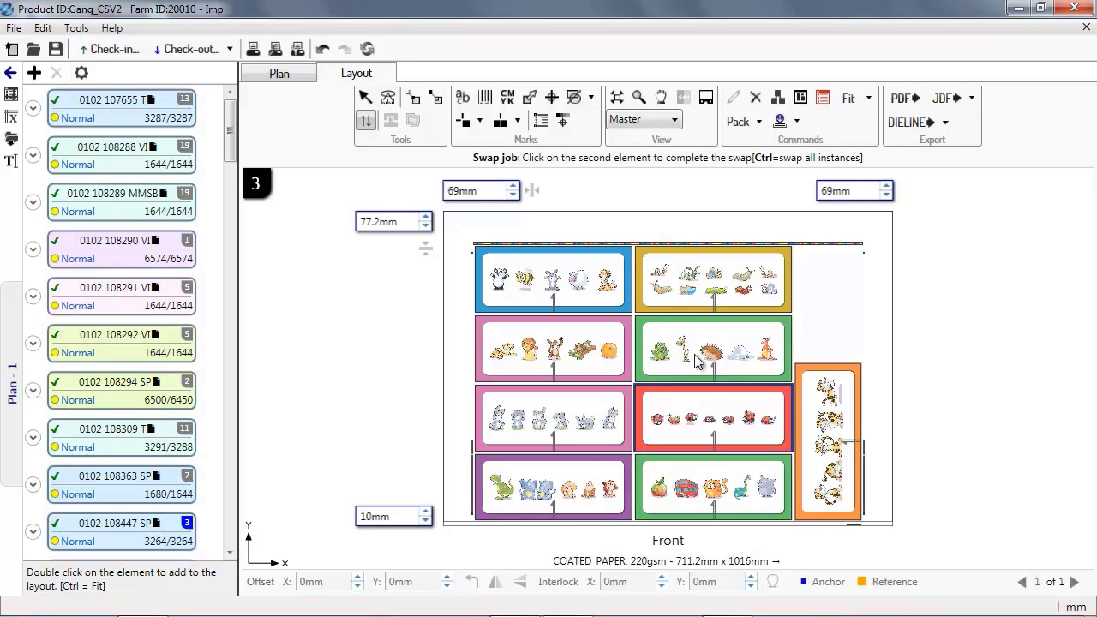
{"action": "left_click", "coordinate": [699, 364]}
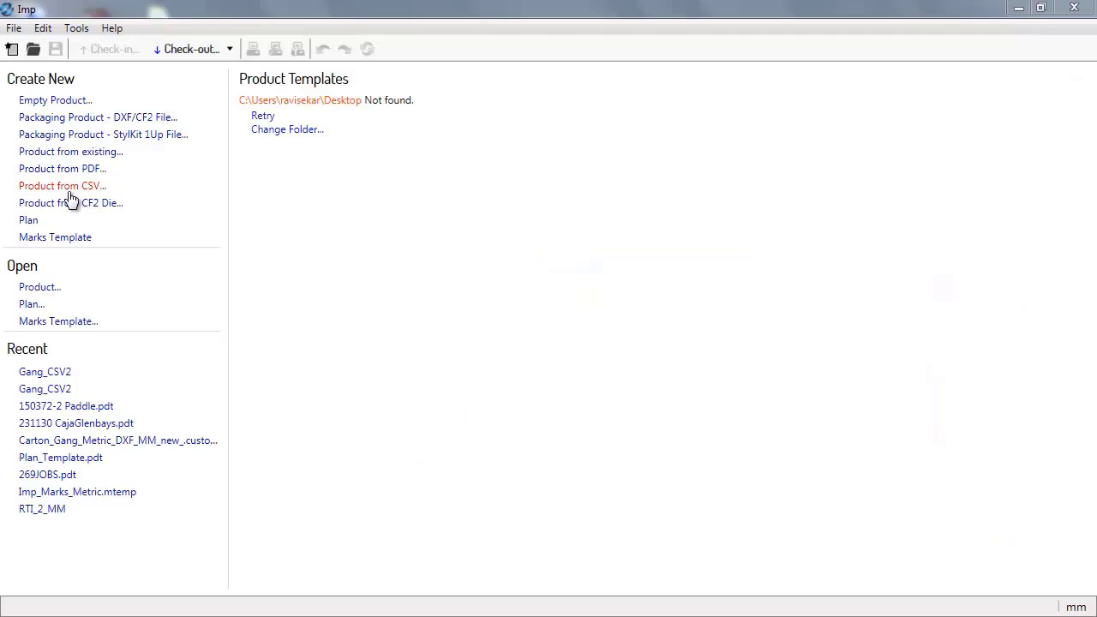
Step: Create a new product by importing the flat jobs from the LABELS_WITH_ART CSV file
{"action": "left_click", "coordinate": [70, 187]}
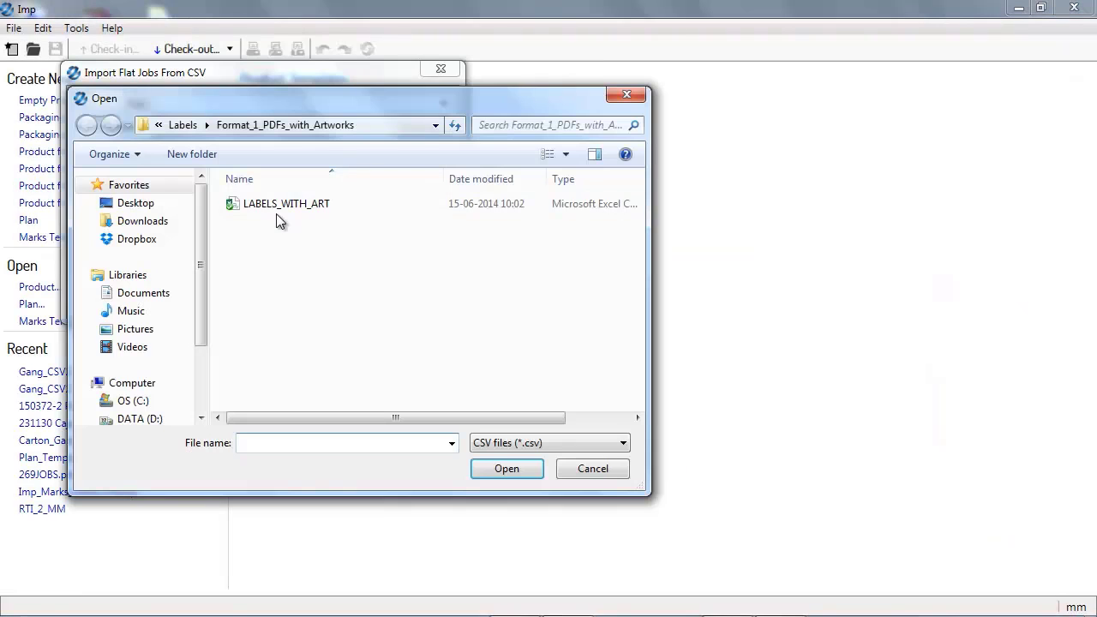
{"action": "double_click", "coordinate": [277, 205]}
{"action": "left_click", "coordinate": [333, 305]}
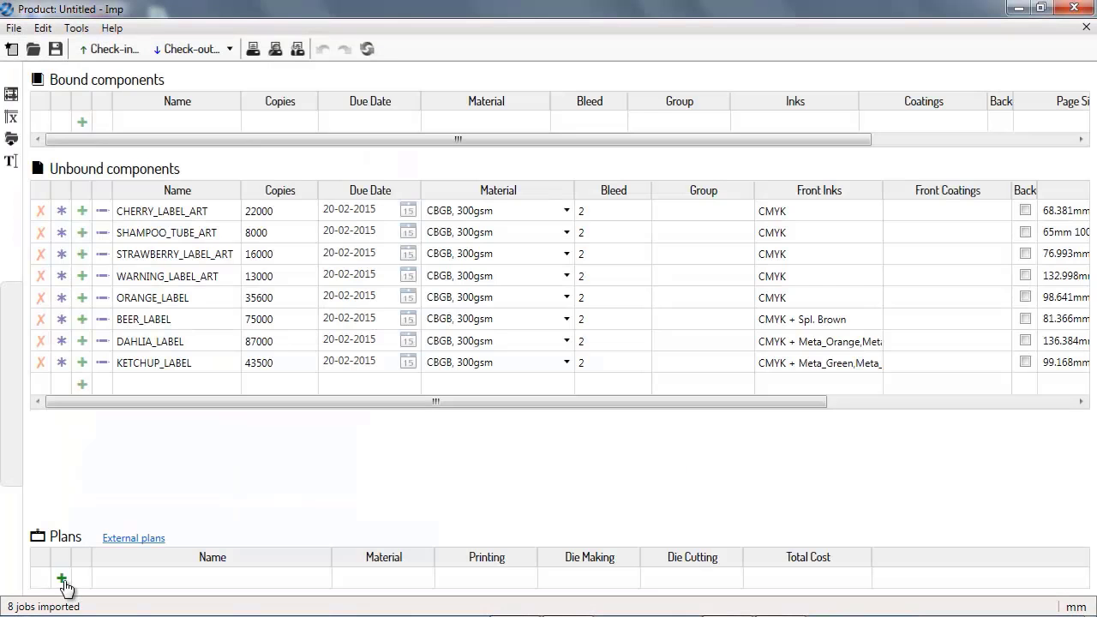
Step: Add a plan containing all the label jobs, compute its layouts with Plan One by One, and finish planning
{"action": "left_click", "coordinate": [62, 580]}
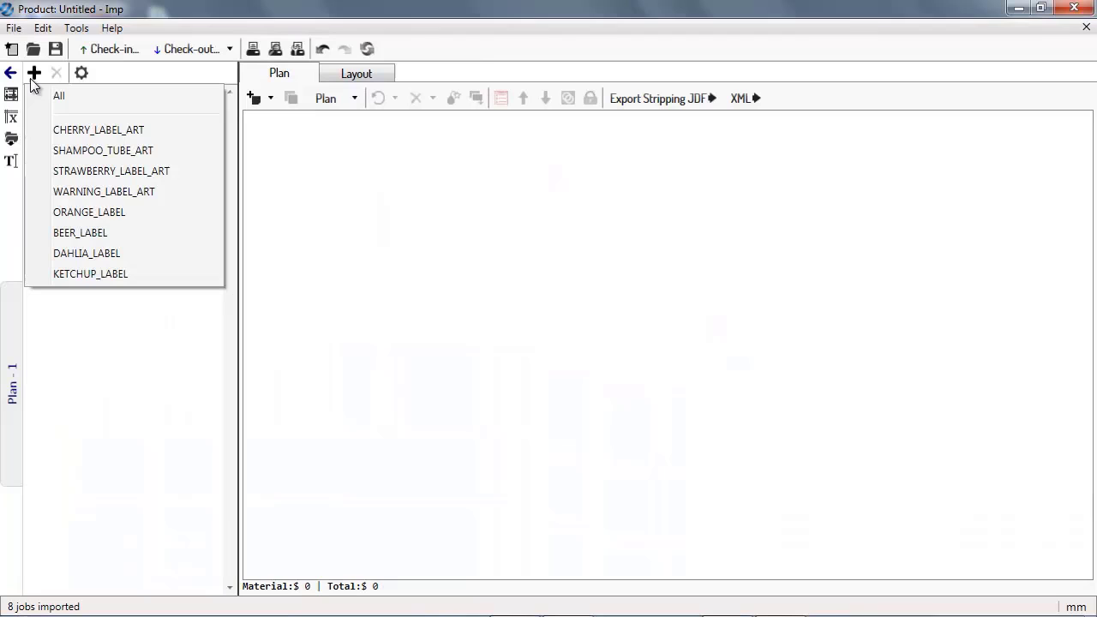
{"action": "left_click", "coordinate": [73, 97]}
{"action": "left_click", "coordinate": [355, 99]}
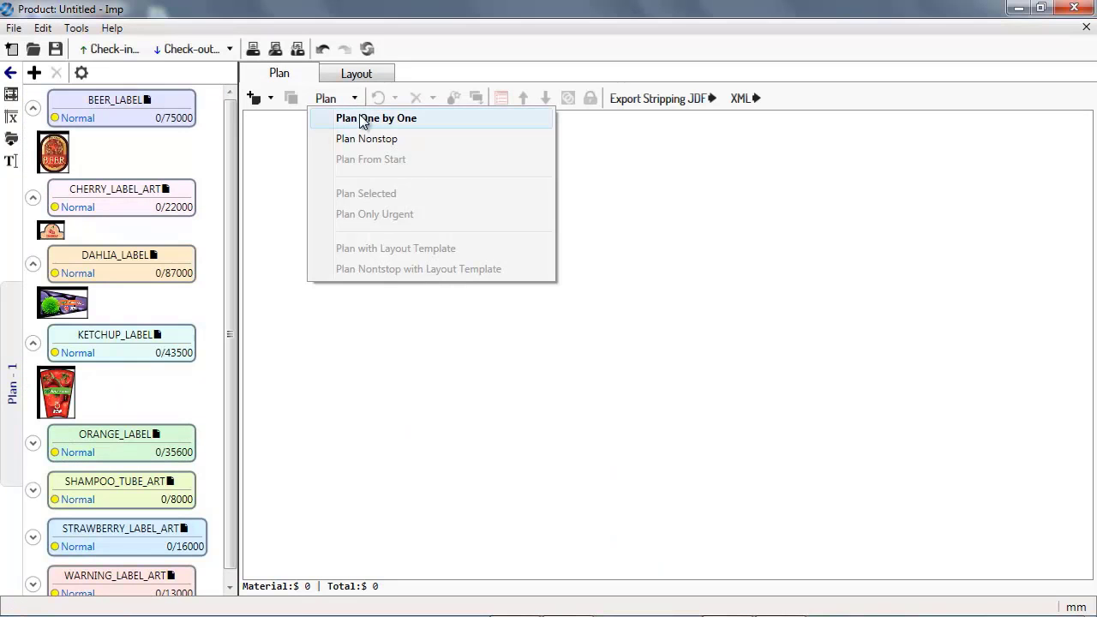
{"action": "left_click", "coordinate": [358, 117]}
{"action": "left_click", "coordinate": [253, 410]}
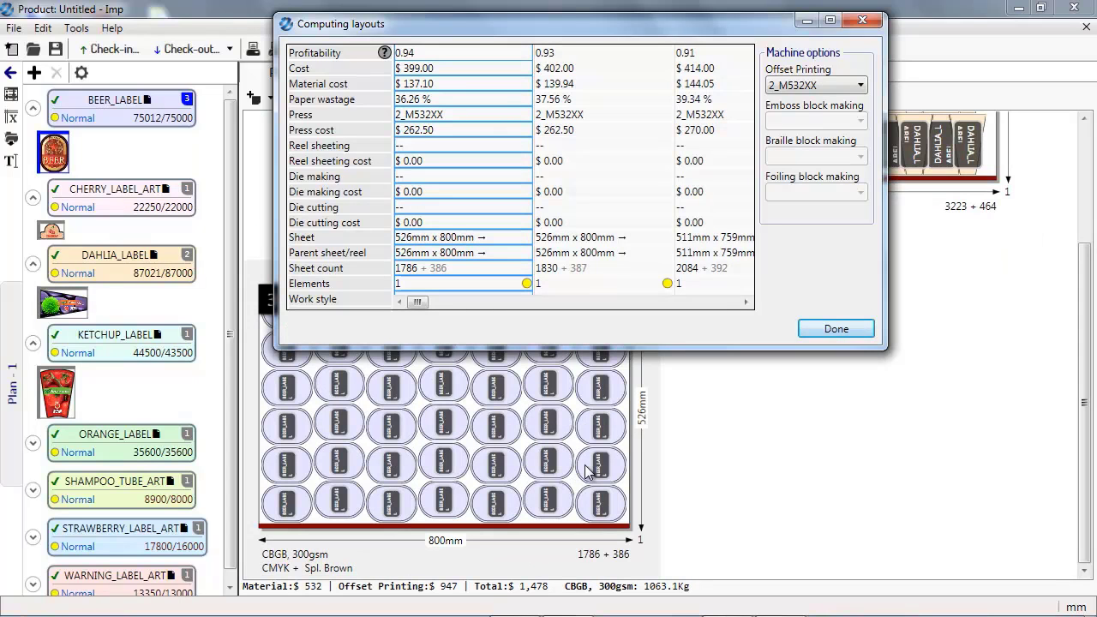
{"action": "left_click", "coordinate": [835, 330]}
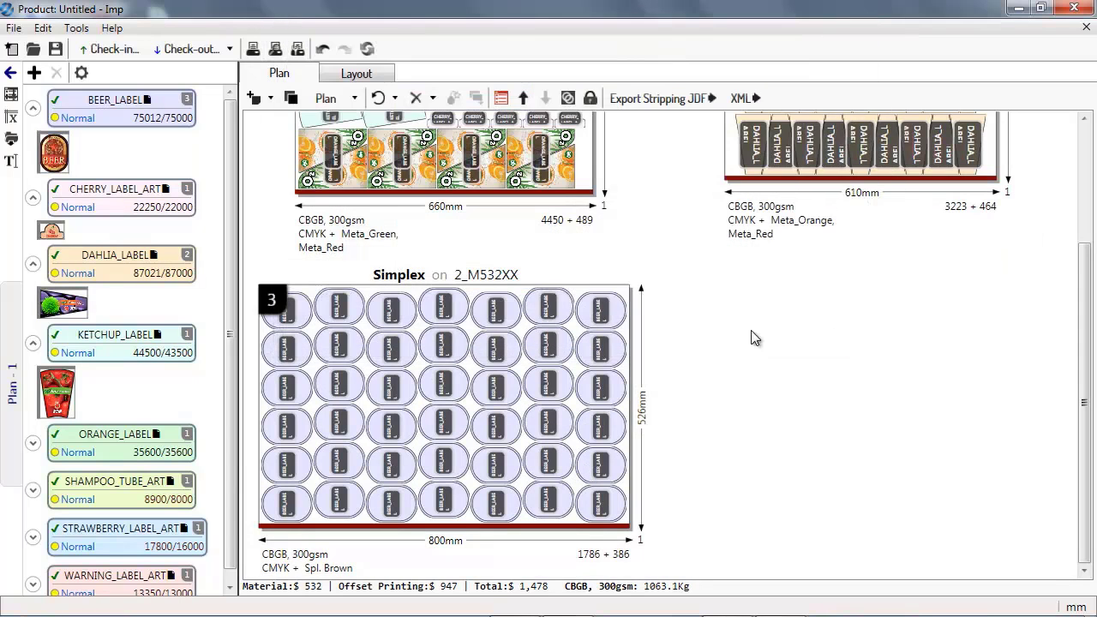
Step: Open layout 1 of the label plan in the layout editor and show its dieline export options
{"action": "scroll", "coordinate": [830, 474], "scroll_direction": "up", "scroll_amount": 3}
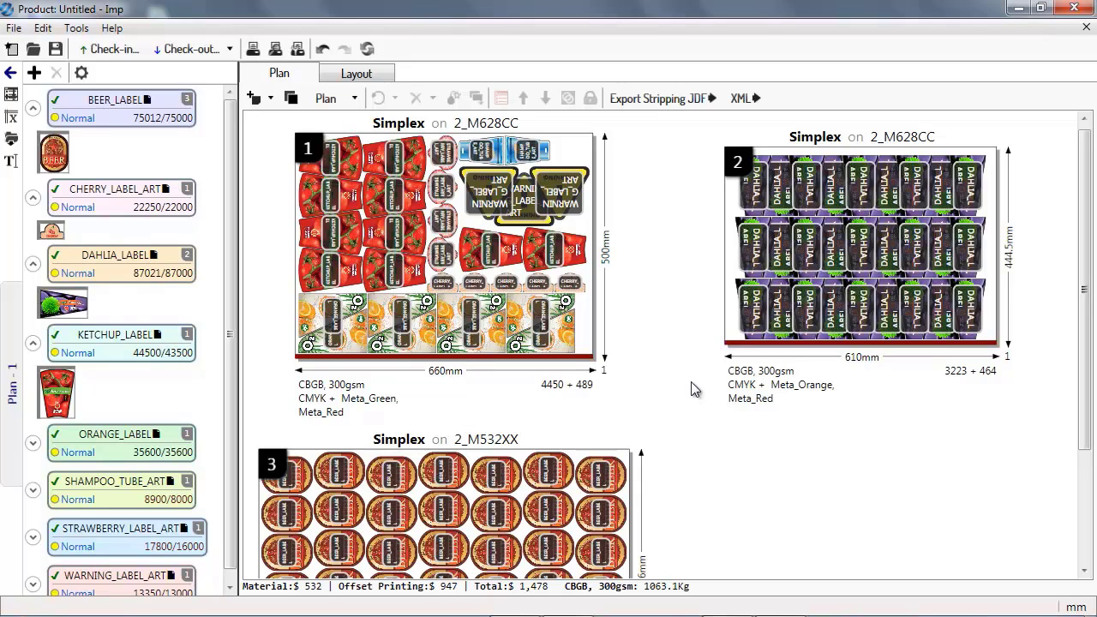
{"action": "left_click", "coordinate": [366, 80]}
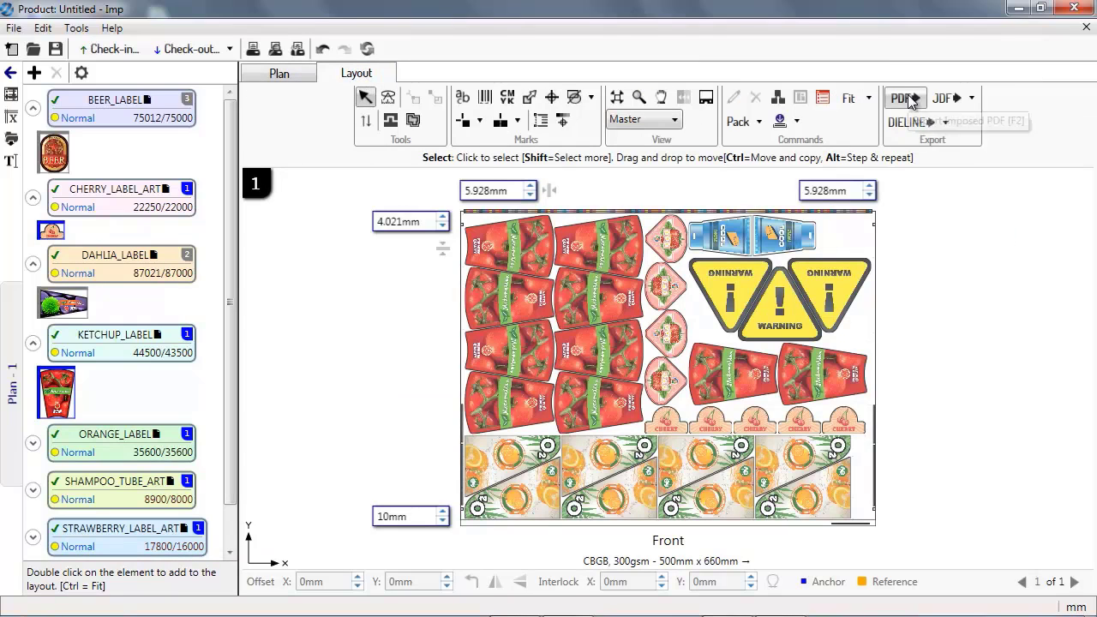
{"action": "left_click", "coordinate": [945, 123]}
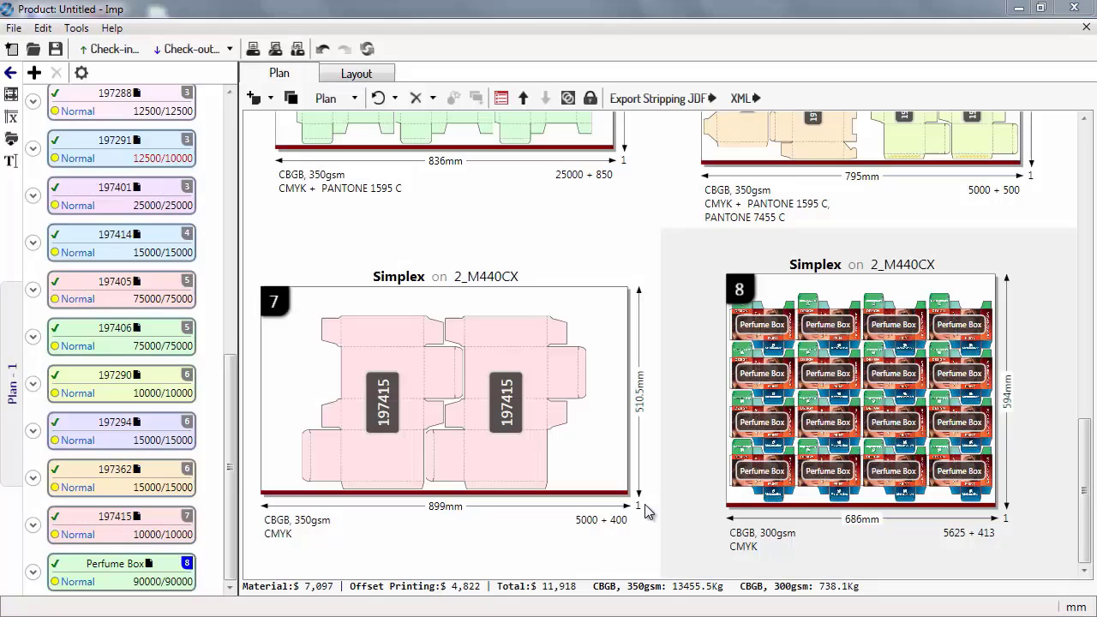
Step: Look through the carton plan's layouts from layout 7 up to layout 1 and back down to layout 8
{"action": "left_click", "coordinate": [644, 509]}
{"action": "scroll", "coordinate": [644, 503], "scroll_direction": "up", "scroll_amount": 5}
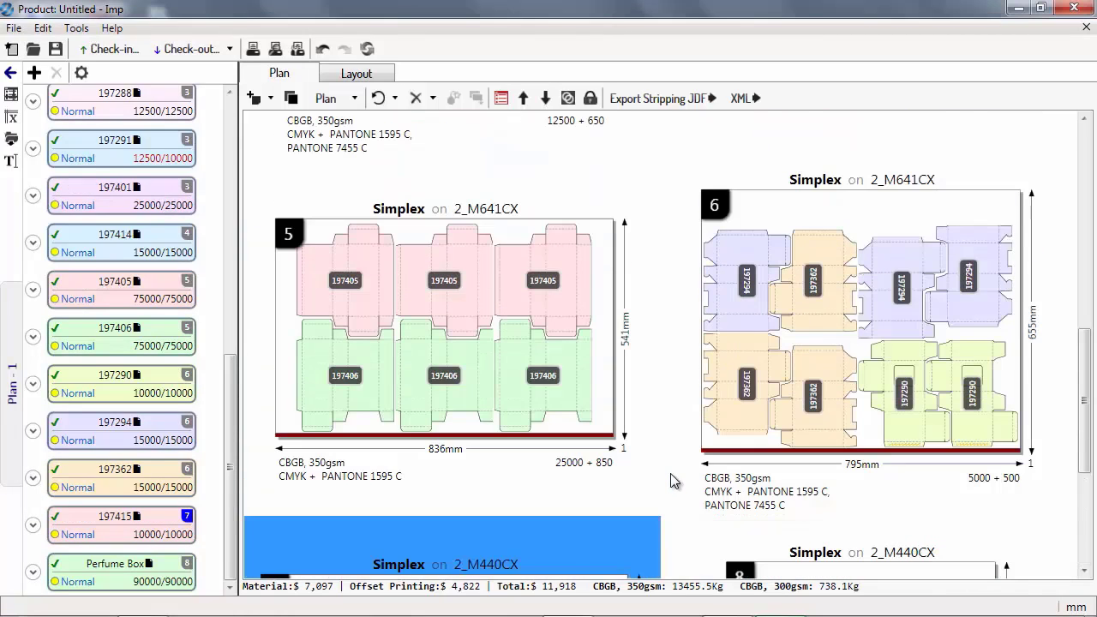
{"action": "scroll", "coordinate": [672, 481], "scroll_direction": "up", "scroll_amount": 3}
{"action": "scroll", "coordinate": [671, 482], "scroll_direction": "up", "scroll_amount": 3}
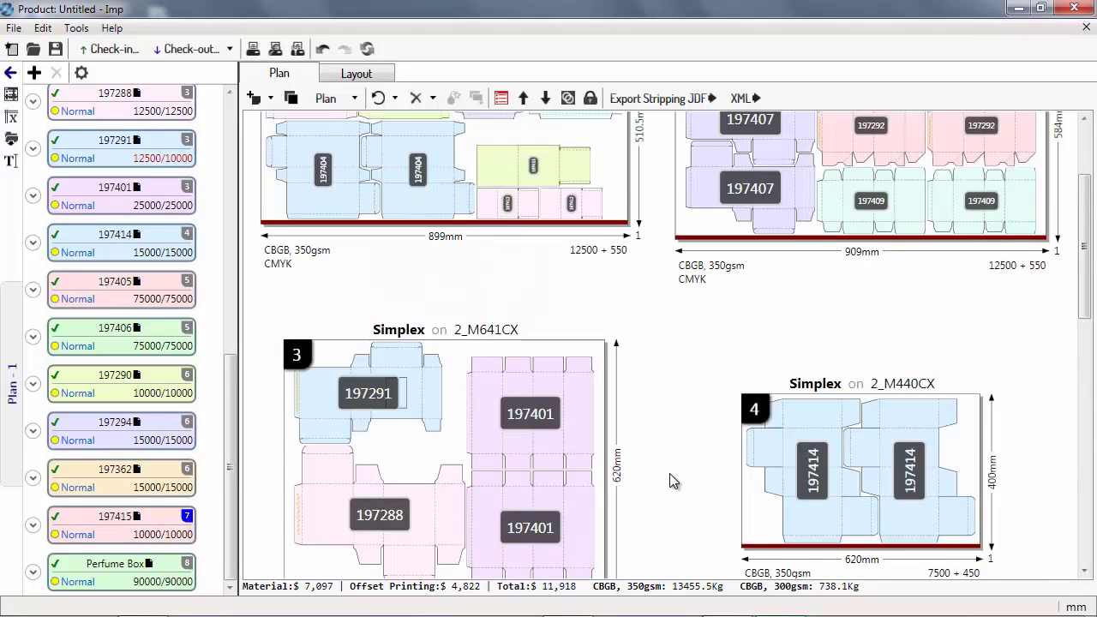
{"action": "scroll", "coordinate": [672, 481], "scroll_direction": "up", "scroll_amount": 3}
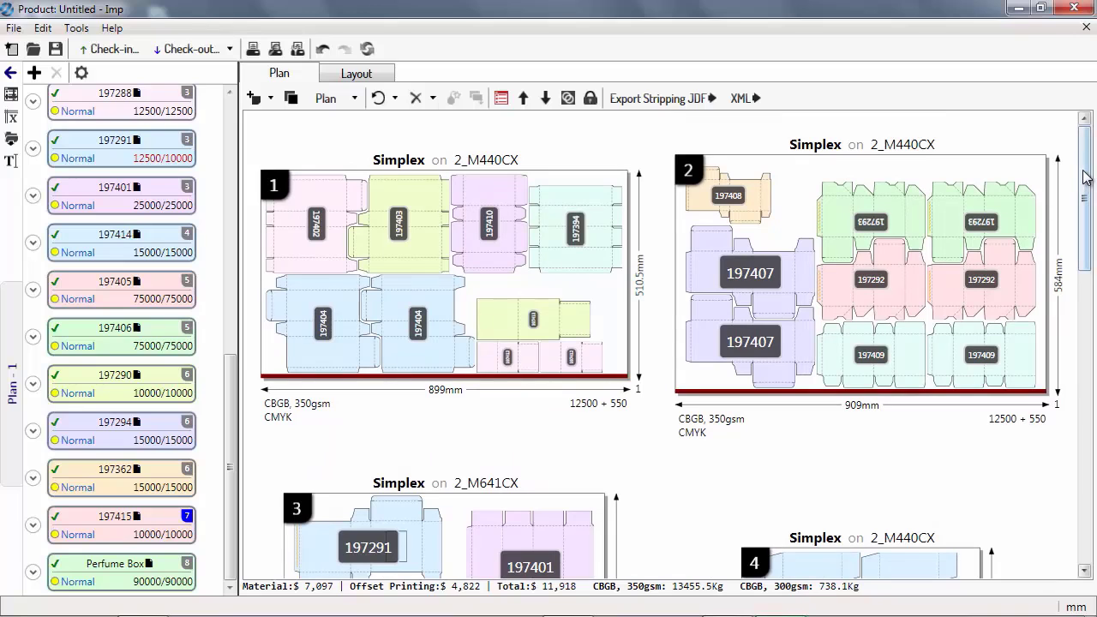
{"action": "left_click_drag", "start_coordinate": [1085, 178], "coordinate": [1085, 439]}
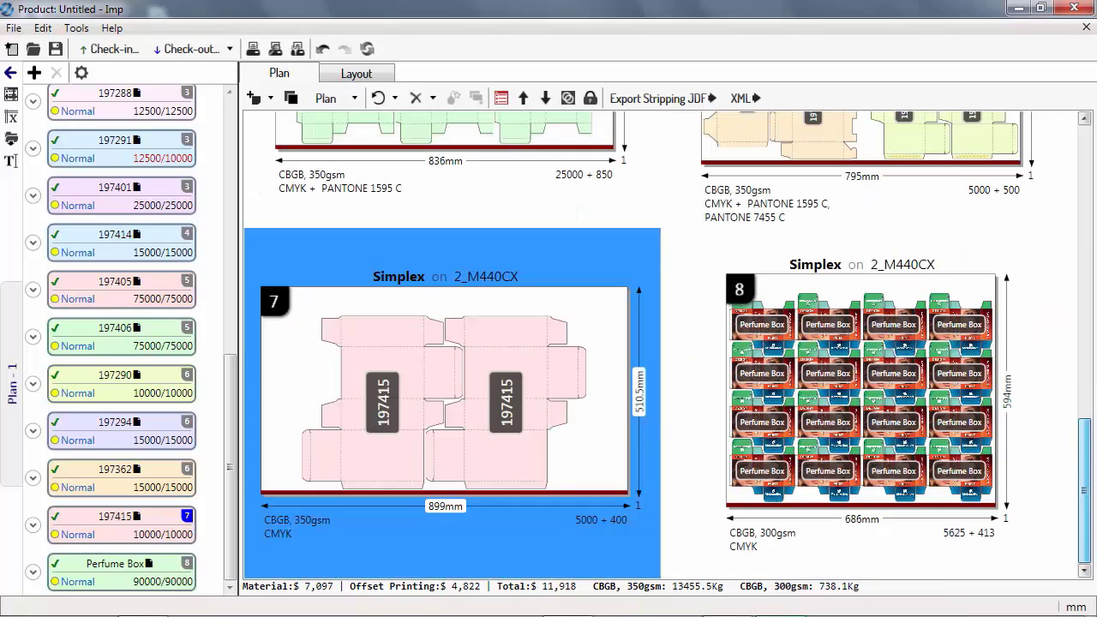
Step: Open layout 8 in the layout editor and inspect the nested Perfume Box artwork up close
{"action": "left_click", "coordinate": [891, 388]}
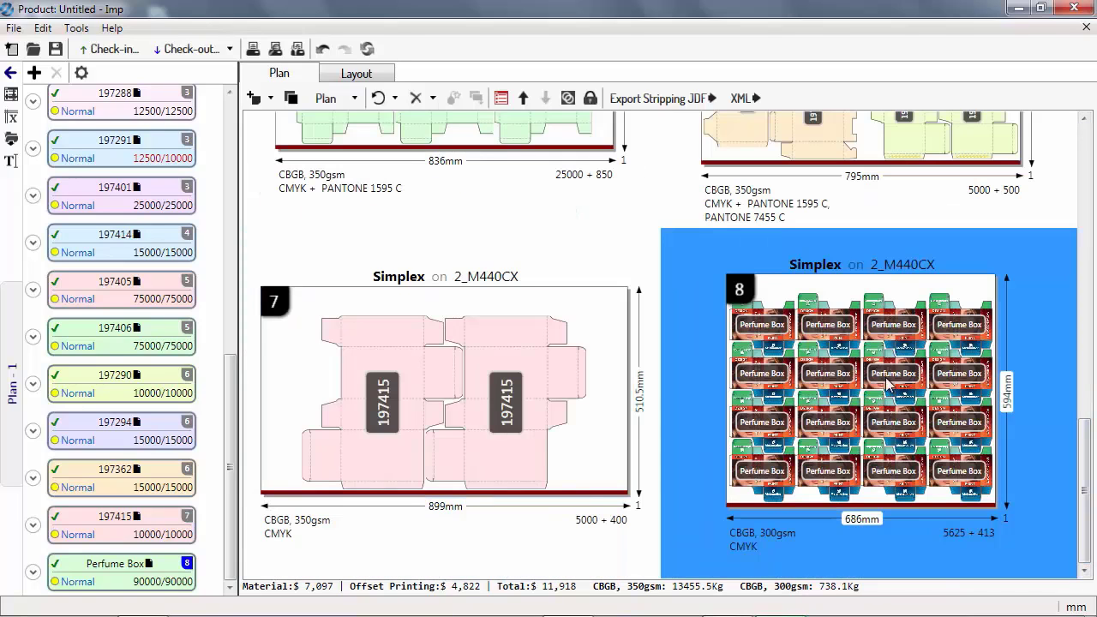
{"action": "double_click", "coordinate": [750, 394]}
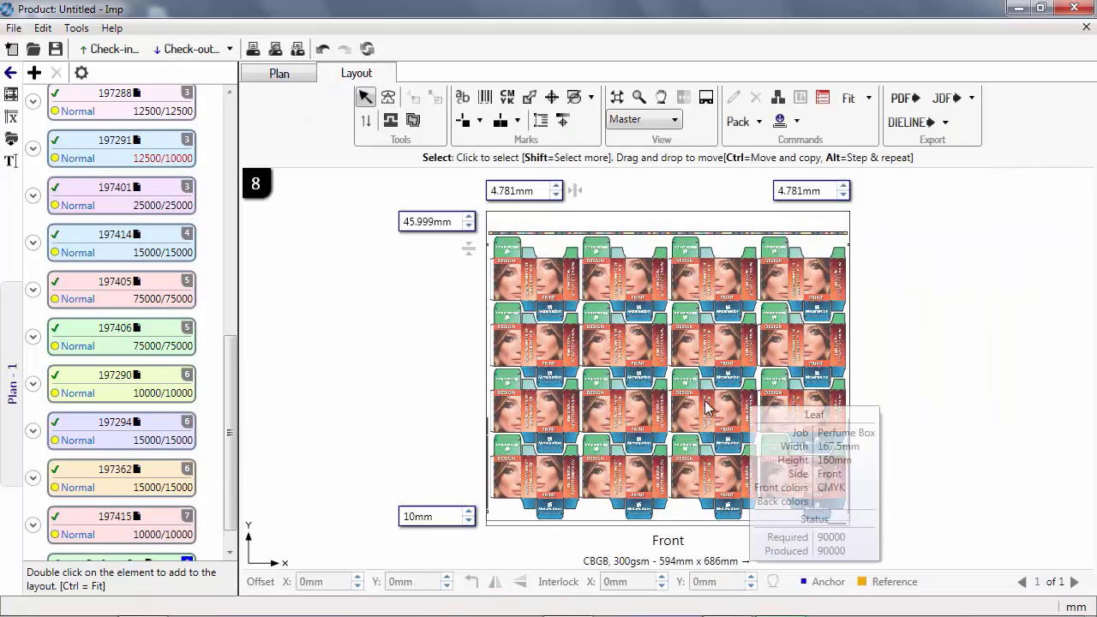
{"action": "scroll", "coordinate": [660, 387], "scroll_direction": "up", "scroll_amount": 2}
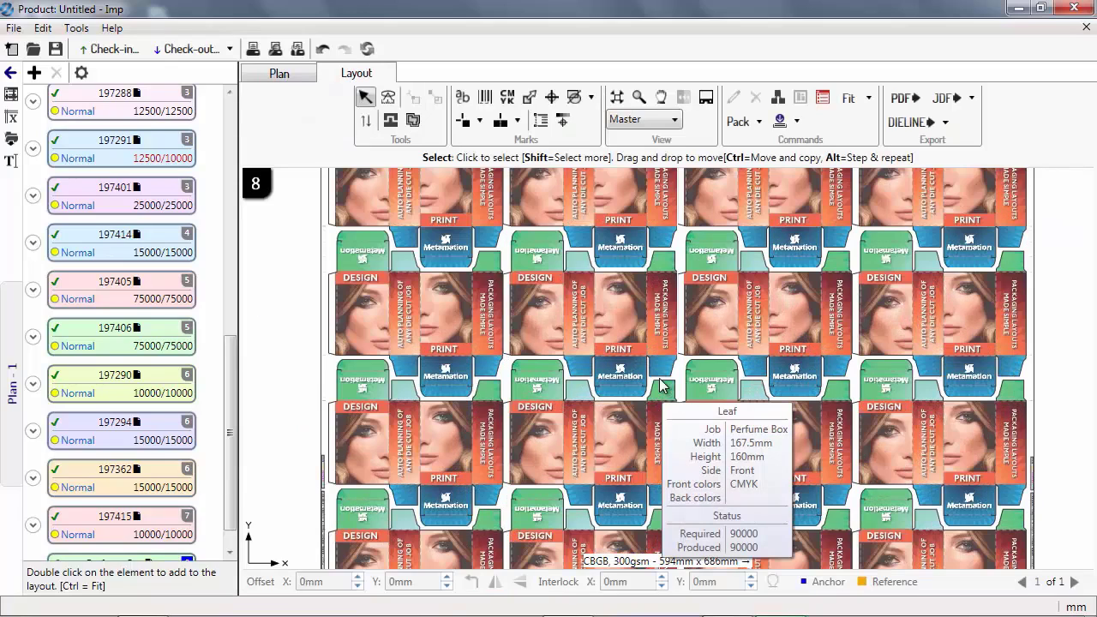
{"action": "scroll", "coordinate": [660, 387], "scroll_direction": "down", "scroll_amount": 1}
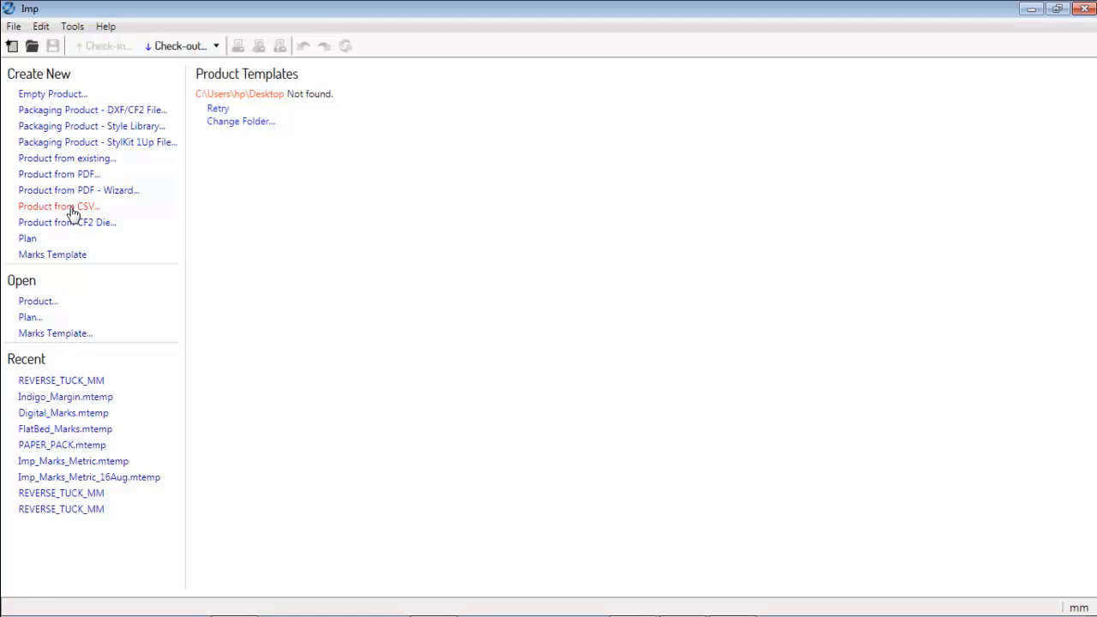
Step: Create a product by importing flat jobs from a Format 1 CSV file, using DIGITALFLATBED, 500gsm material and 2 mm bleed
{"action": "left_click", "coordinate": [72, 207]}
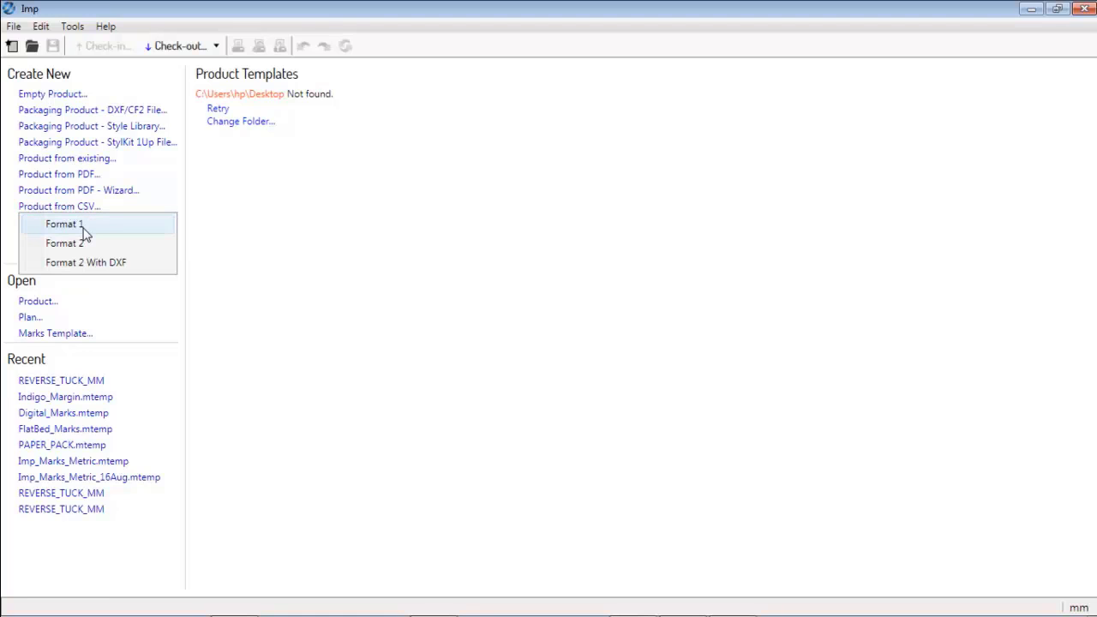
{"action": "left_click", "coordinate": [82, 226]}
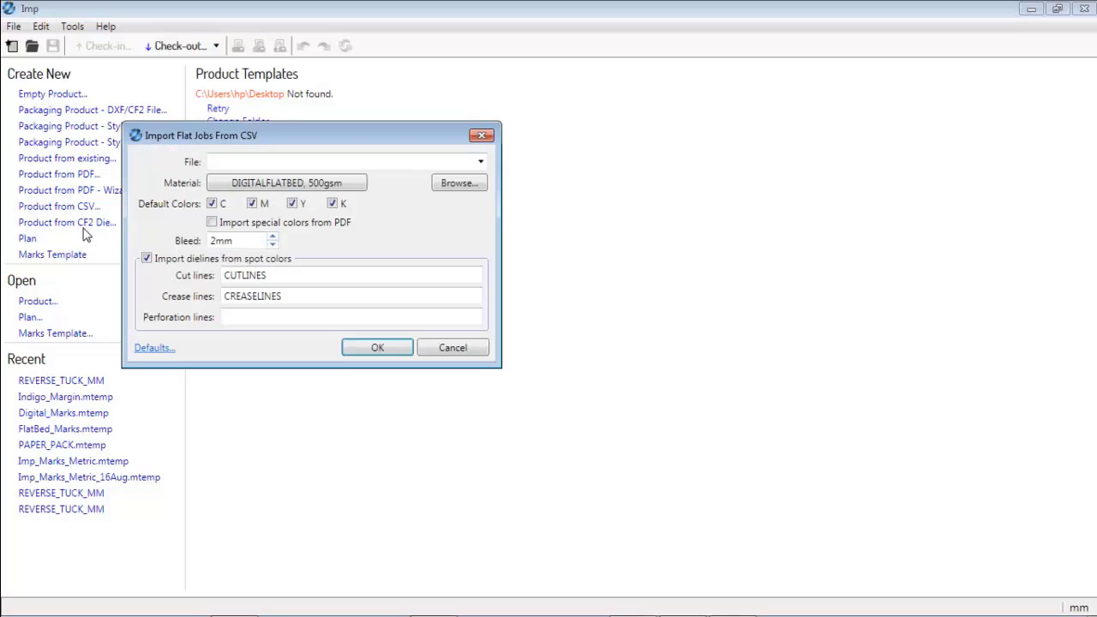
{"action": "left_click", "coordinate": [453, 193]}
{"action": "double_click", "coordinate": [291, 253]}
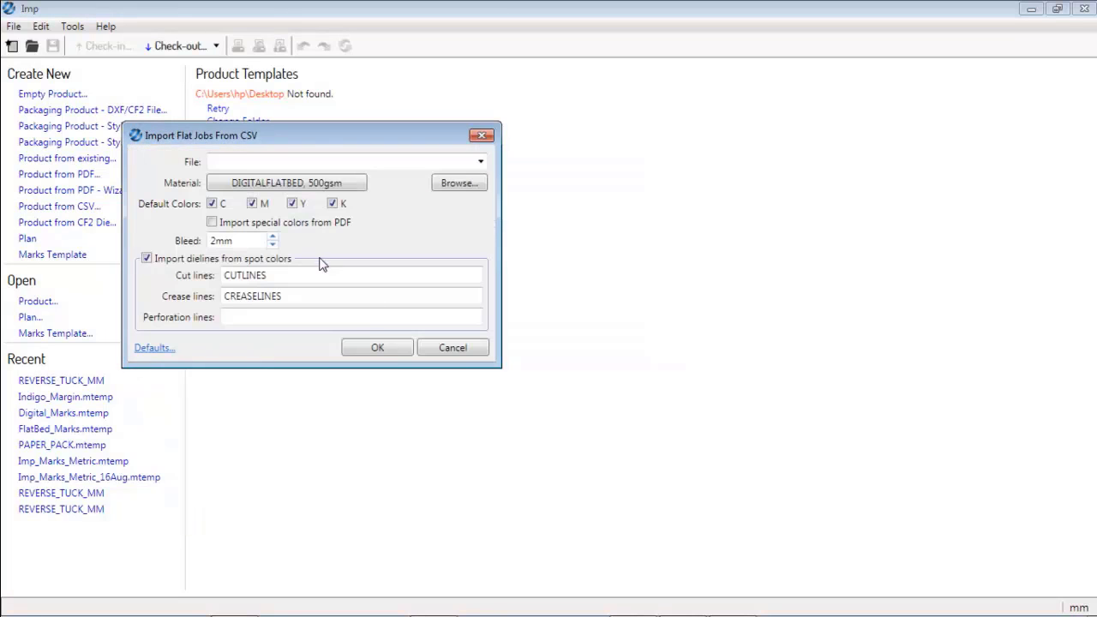
{"action": "left_click", "coordinate": [377, 348]}
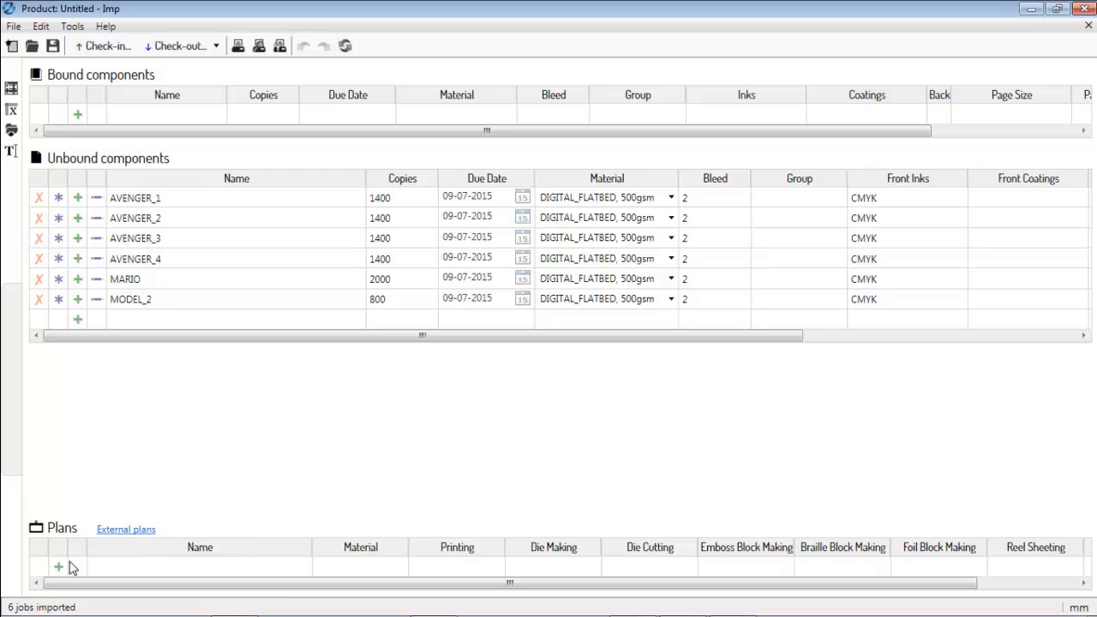
Step: Add a plan containing all the imported flat jobs and compute its layouts with Plan One Layout at a Time
{"action": "left_click", "coordinate": [58, 566]}
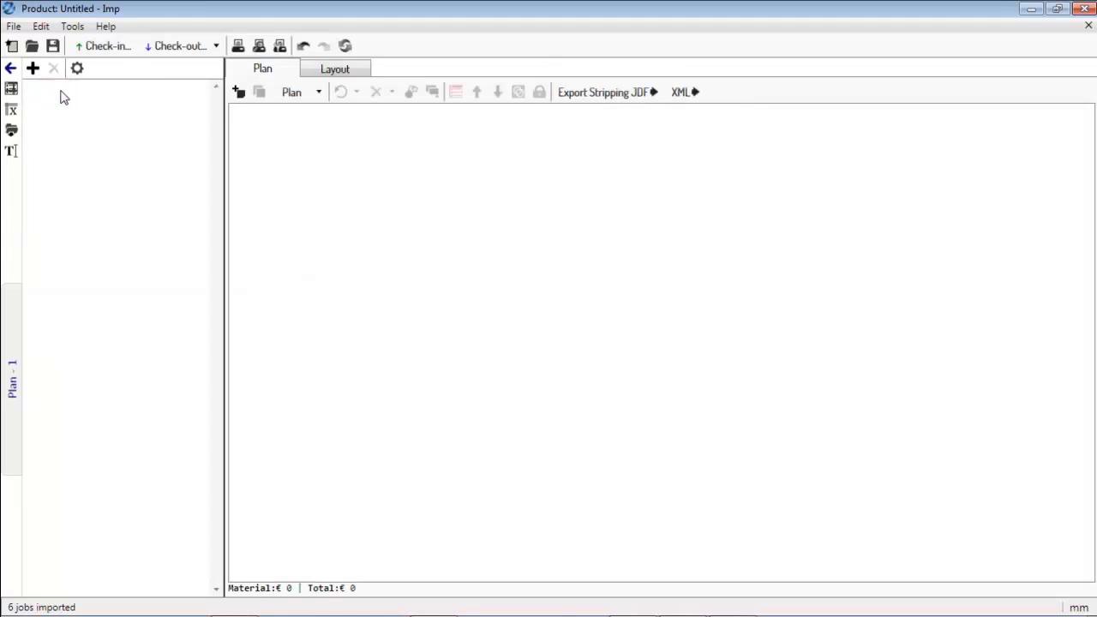
{"action": "left_click", "coordinate": [317, 91]}
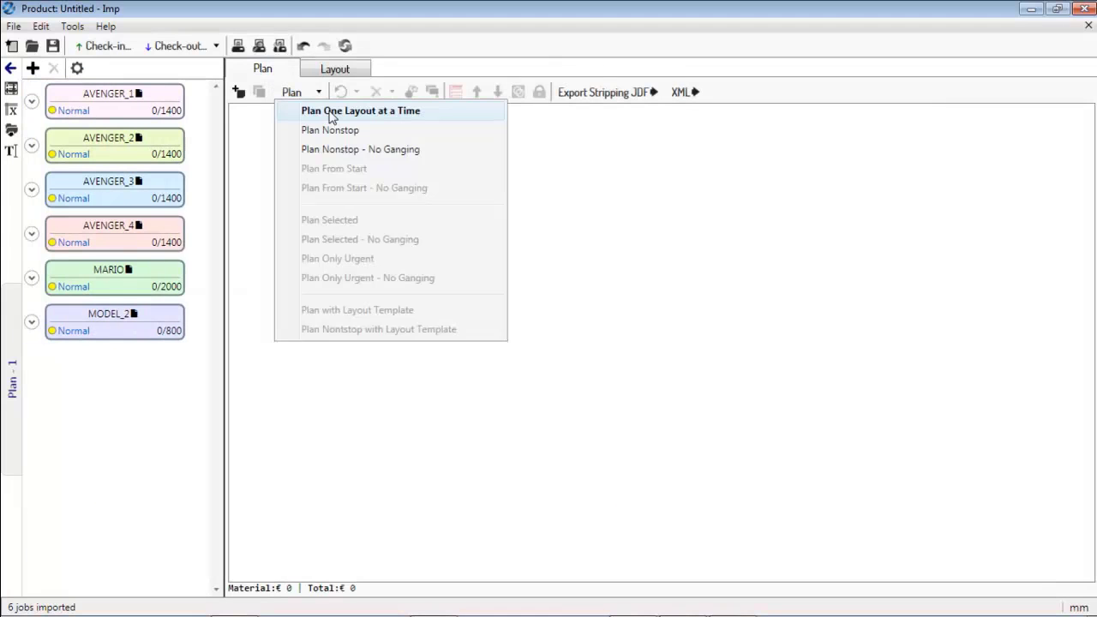
{"action": "left_click", "coordinate": [331, 111]}
{"action": "left_click", "coordinate": [304, 424]}
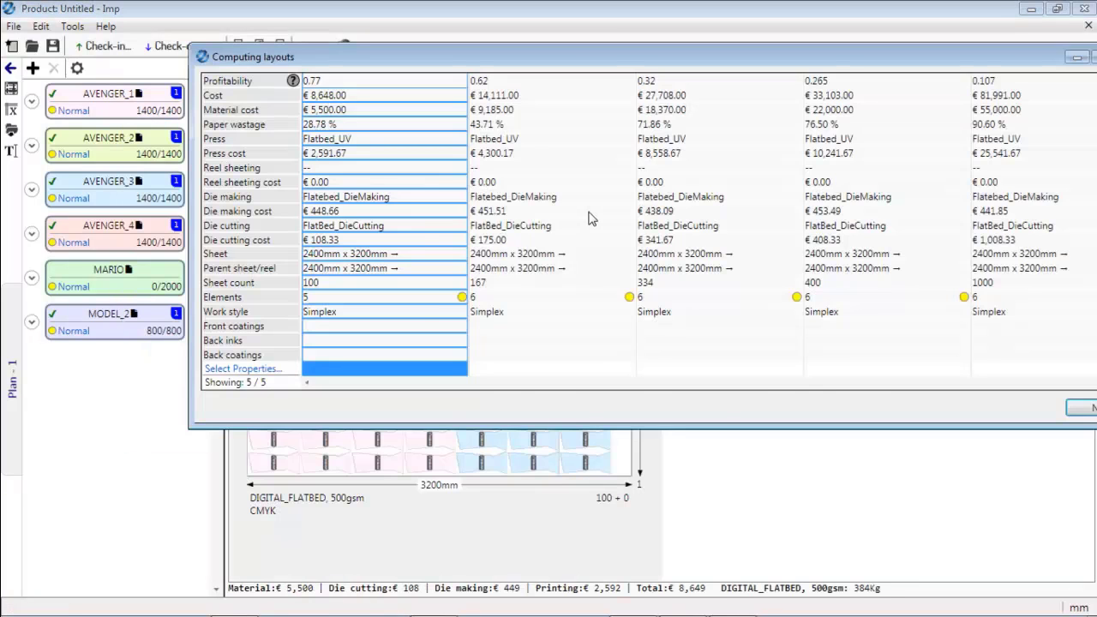